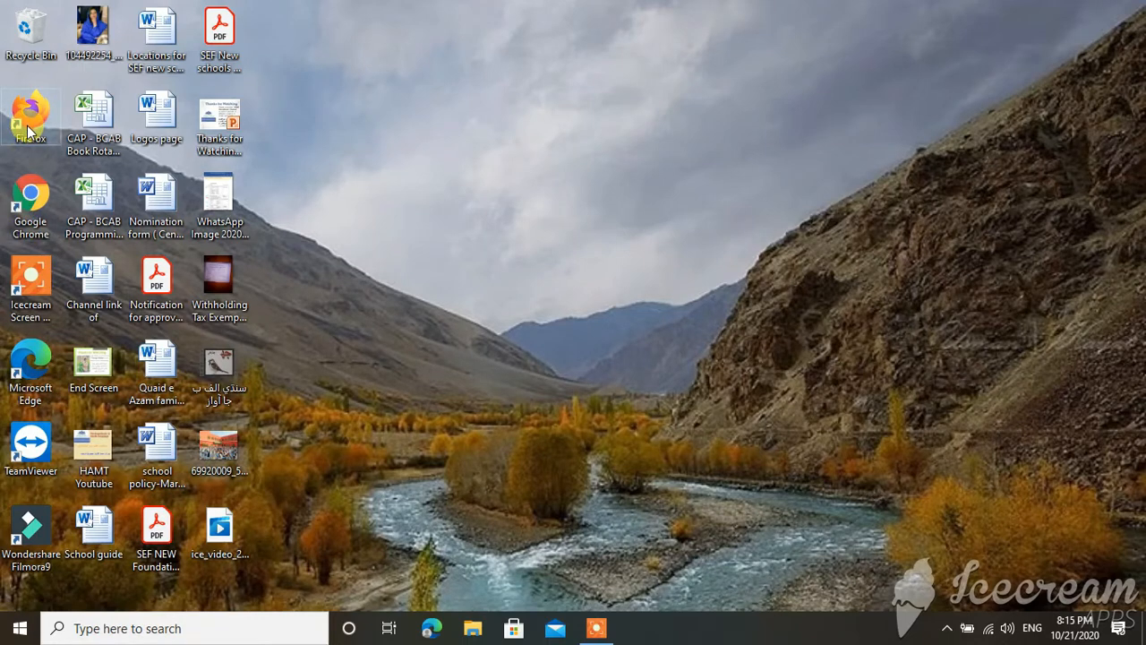
Launch Chrome and search Google for 'create gmail account'
double_click(36, 199)
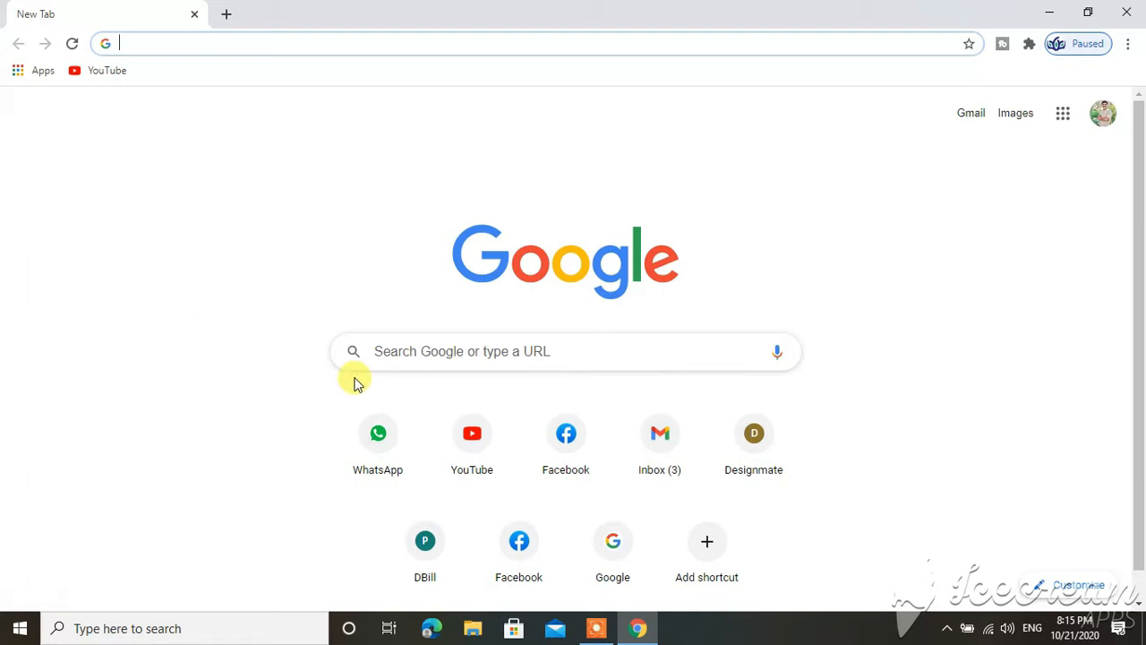
left_click(418, 351)
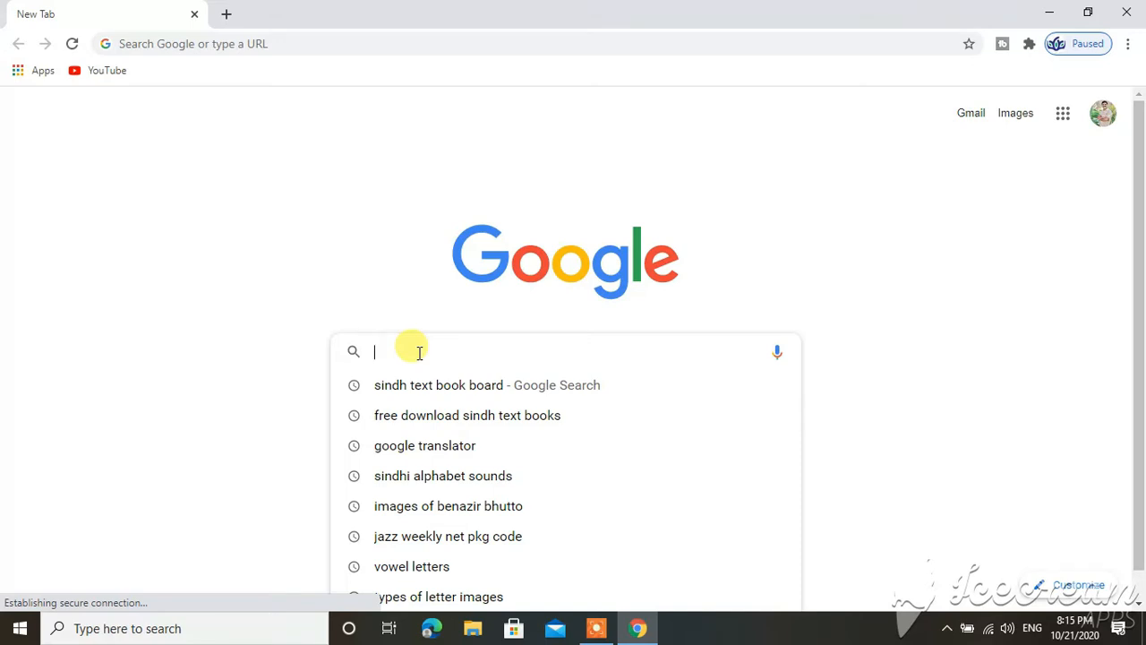
type("creat")
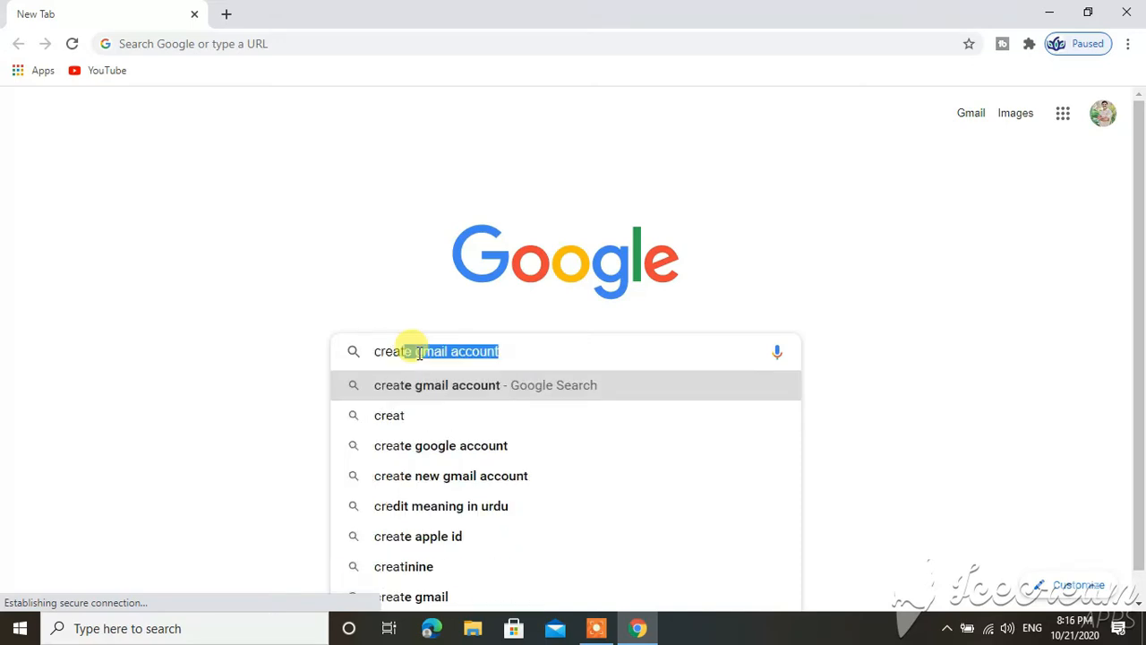
type("e ")
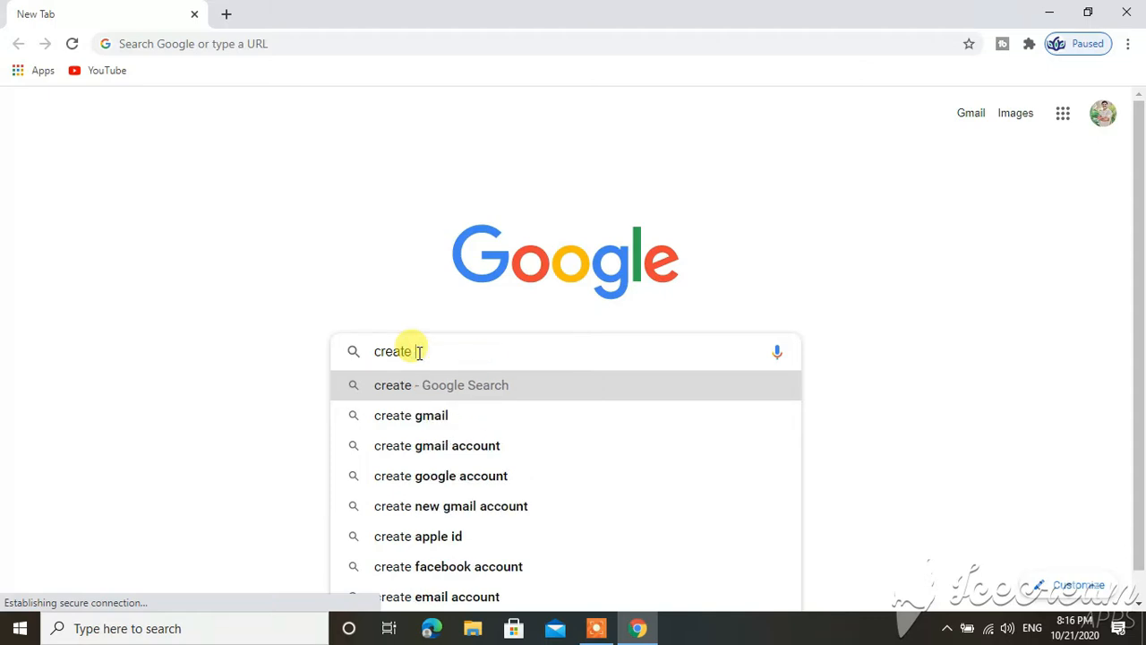
type("gmail ")
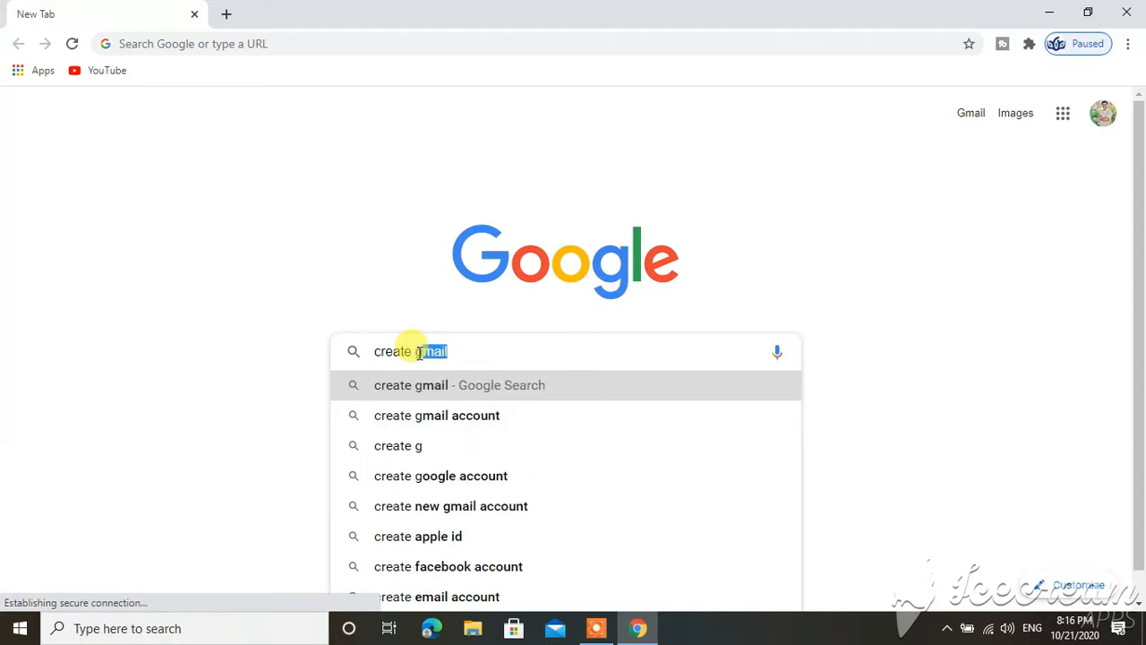
type("account")
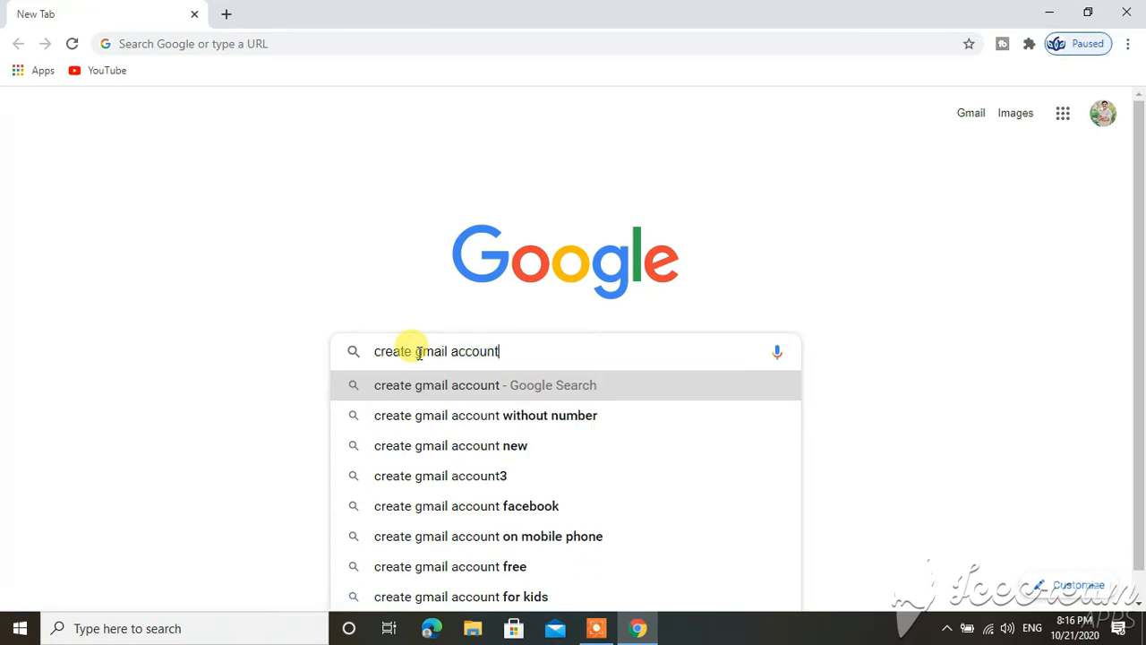
key("Return")
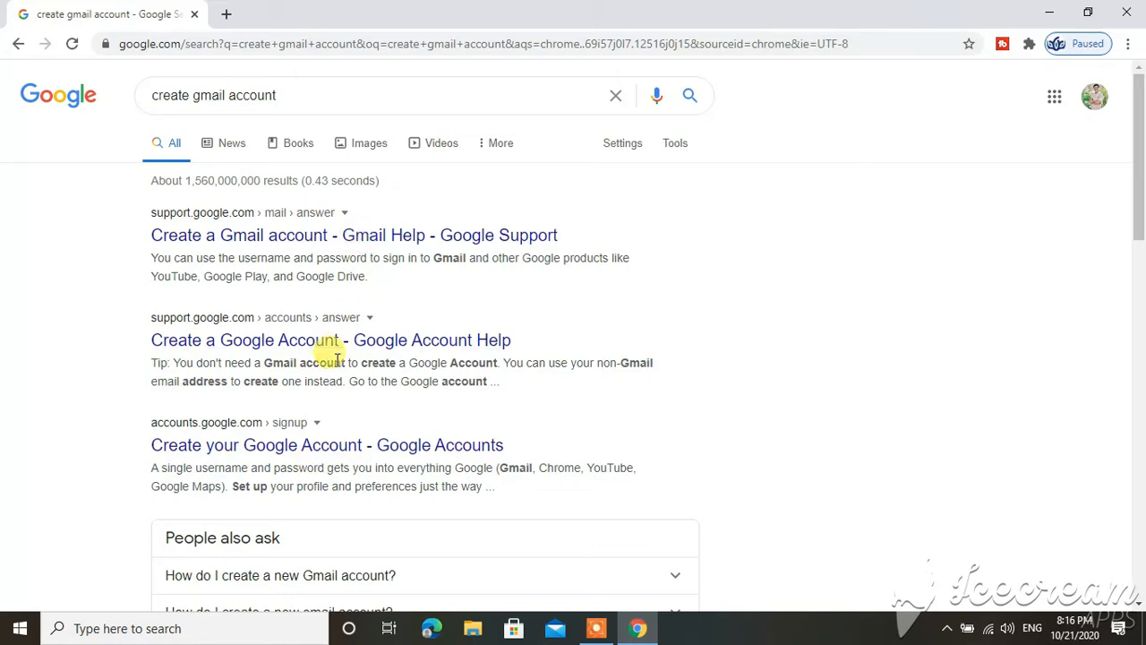
Go from the Gmail Help result into Gmail and sign out of the current account
left_click(304, 237)
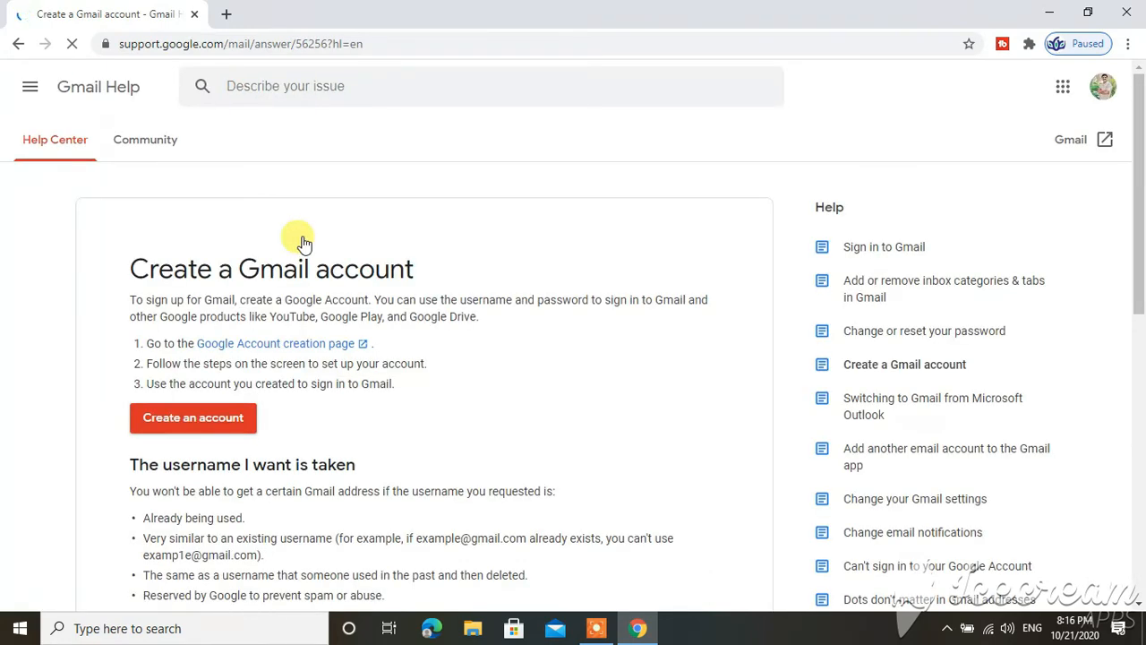
left_click(1072, 142)
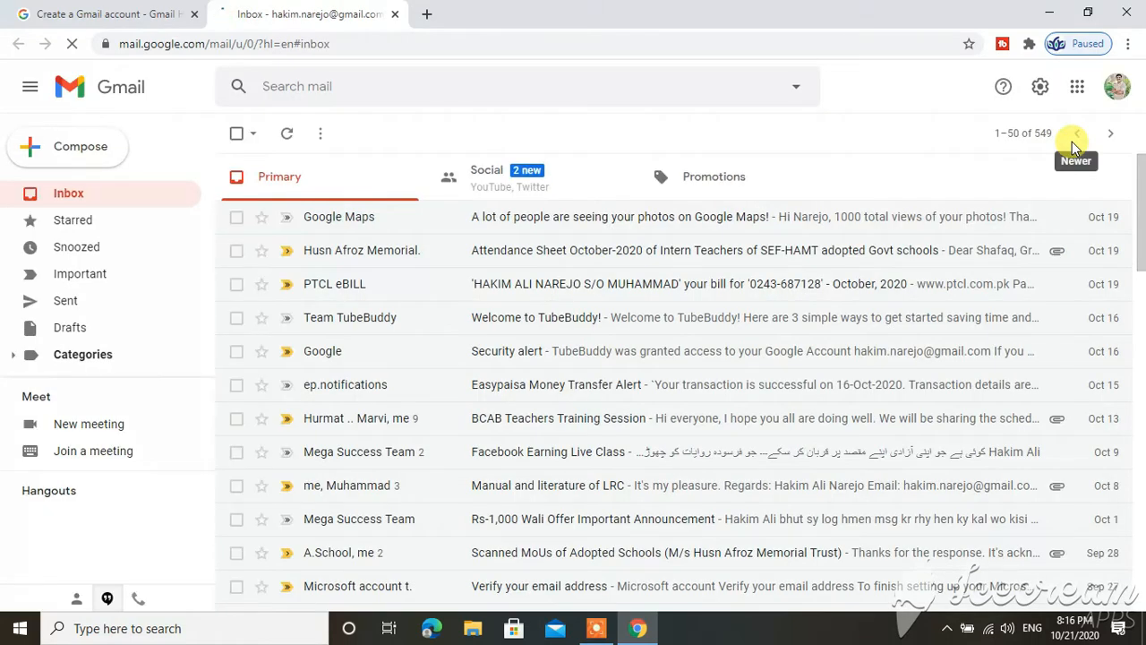
left_click(1117, 88)
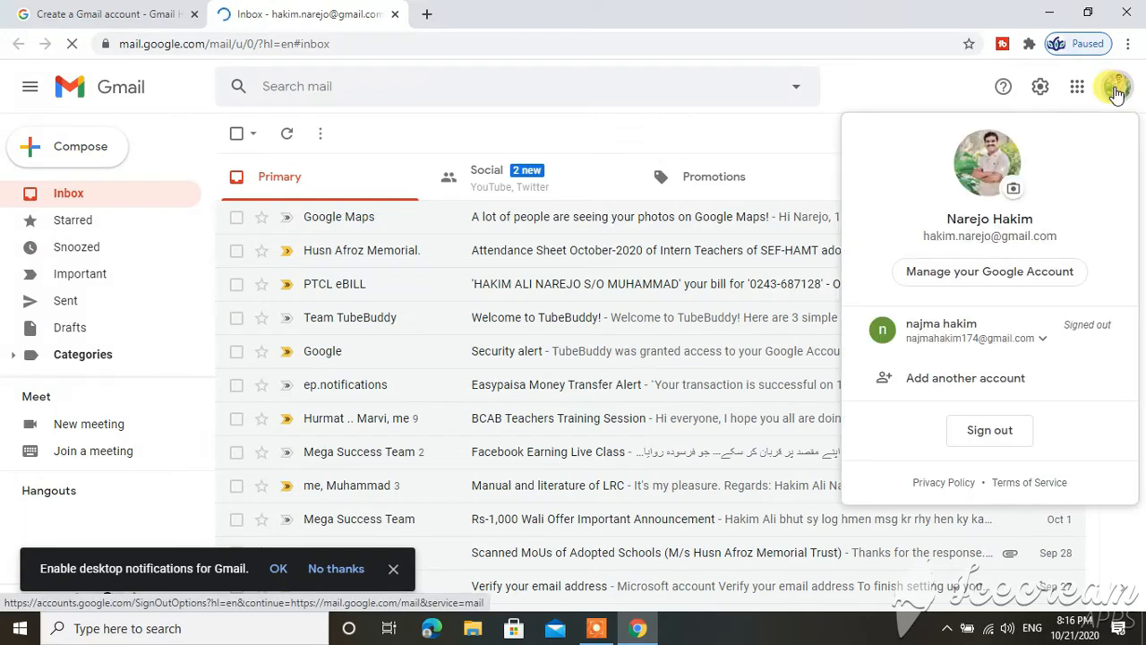
left_click(991, 434)
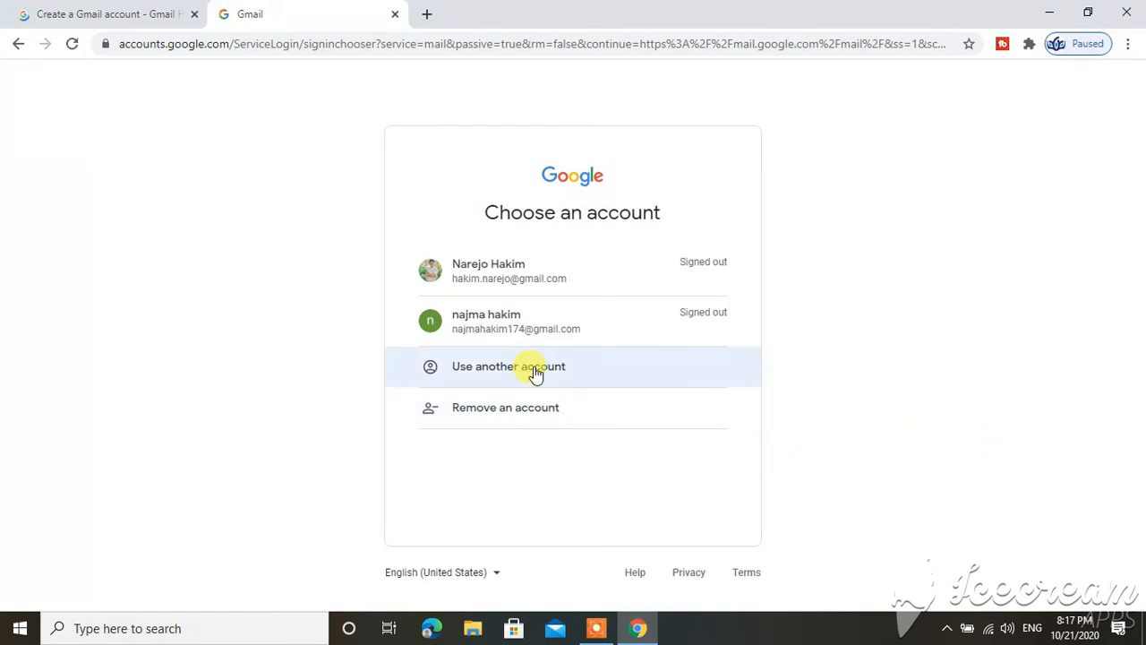
Choose Use another account, then Create account for myself to reach the sign-up form
left_click(535, 372)
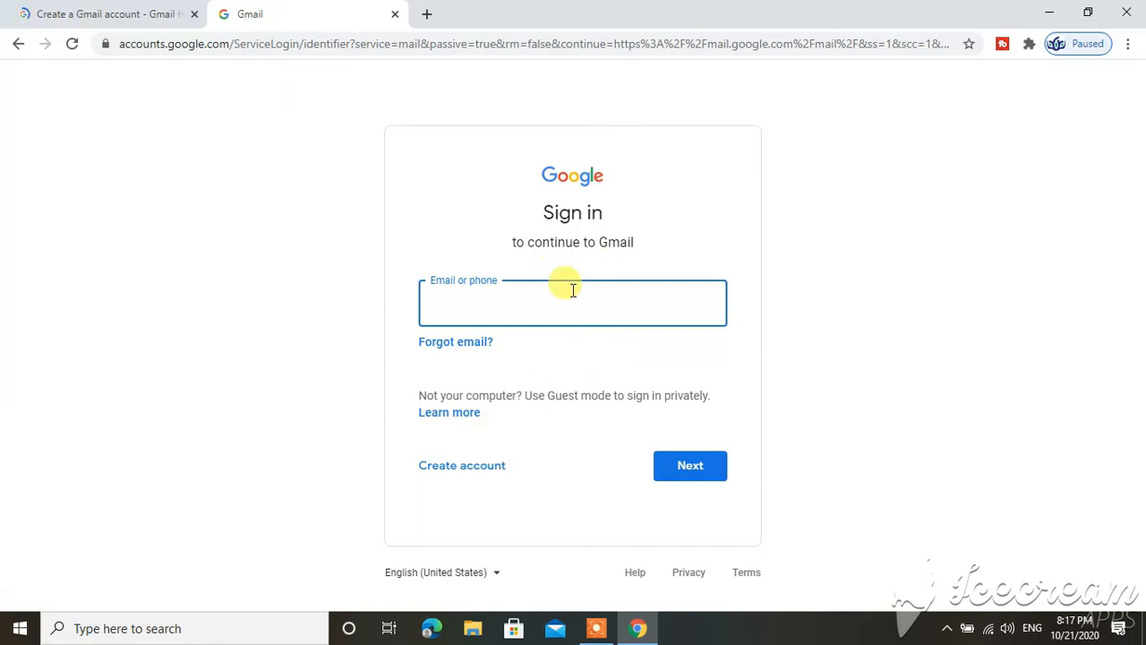
left_click(467, 477)
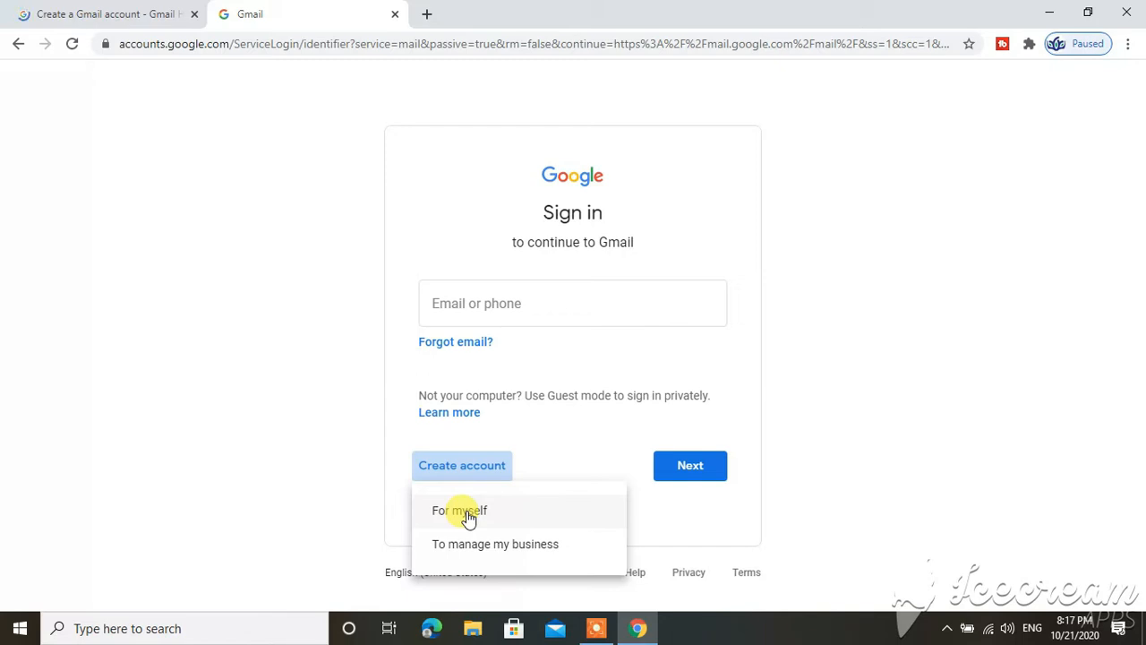
left_click(468, 515)
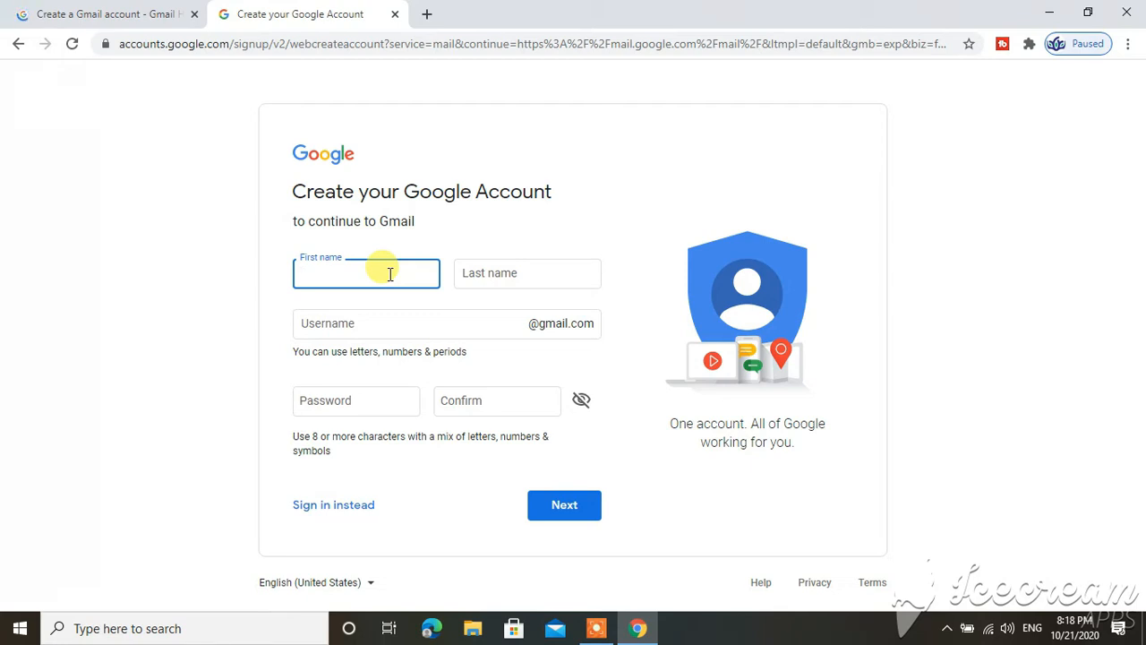
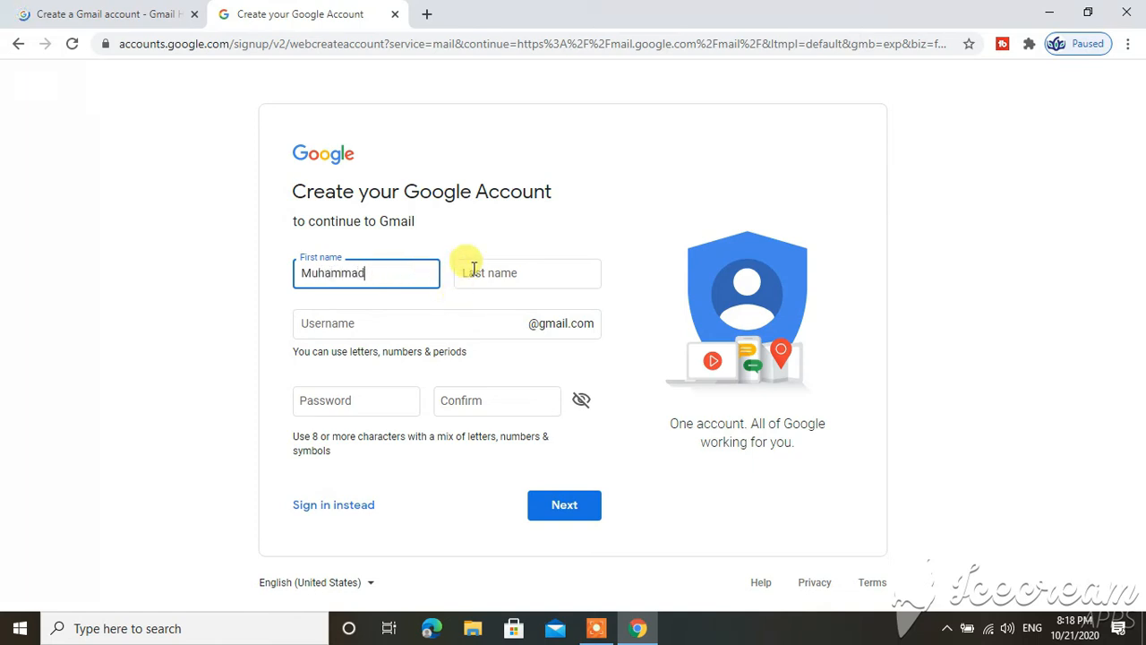
Enter the new user's first name, last name and desired username
left_click(474, 269)
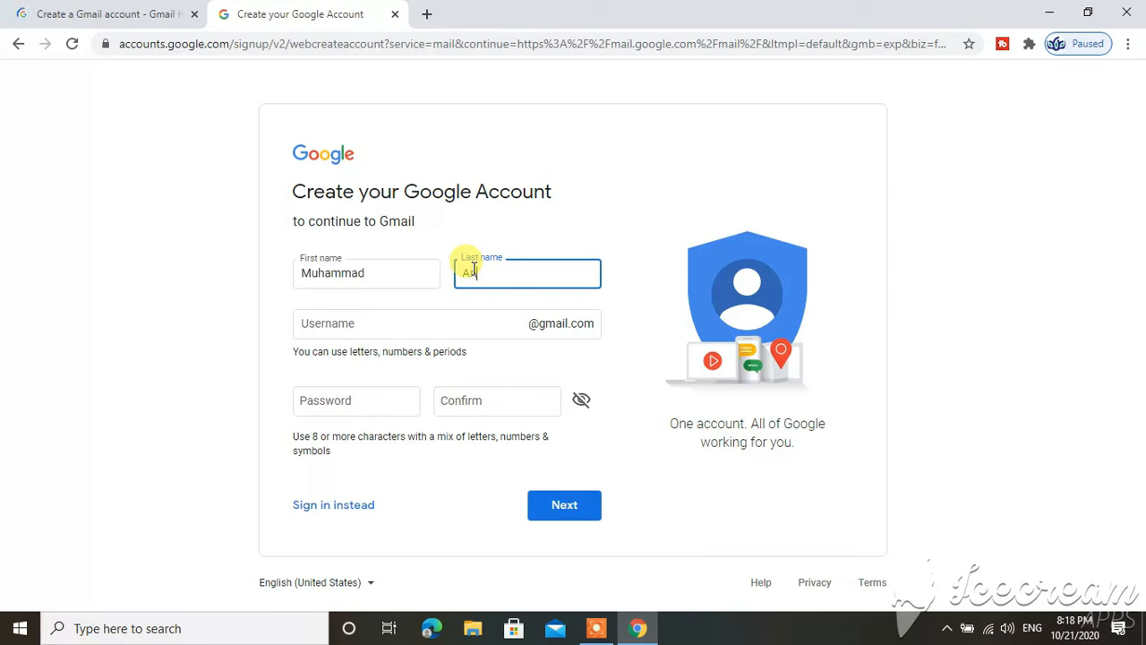
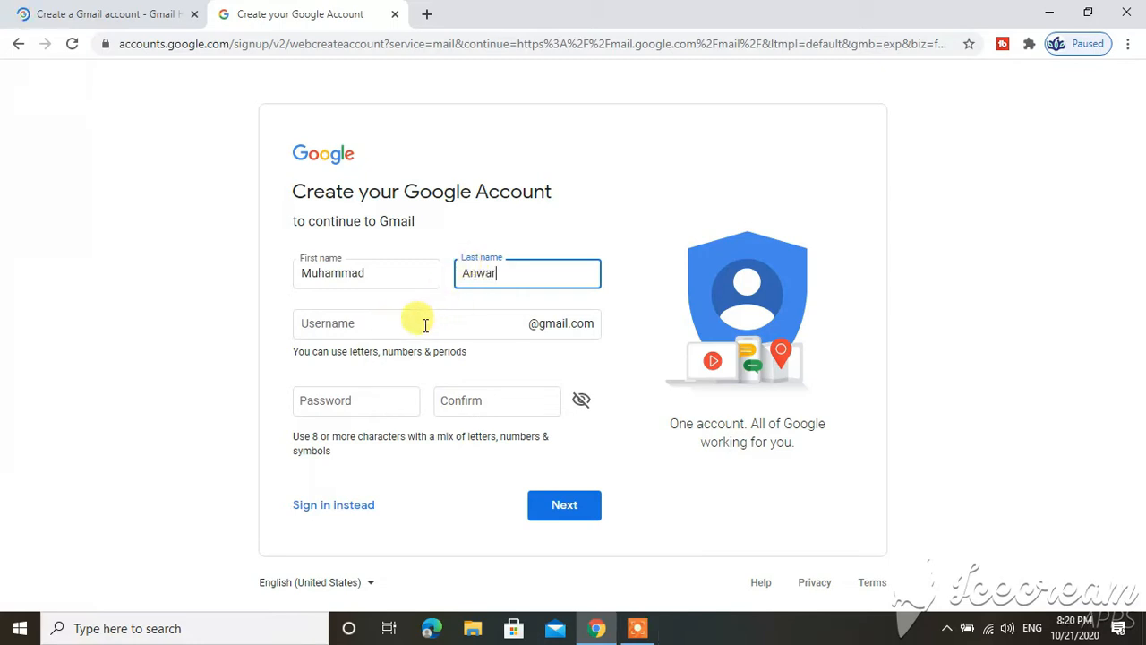
left_click(424, 325)
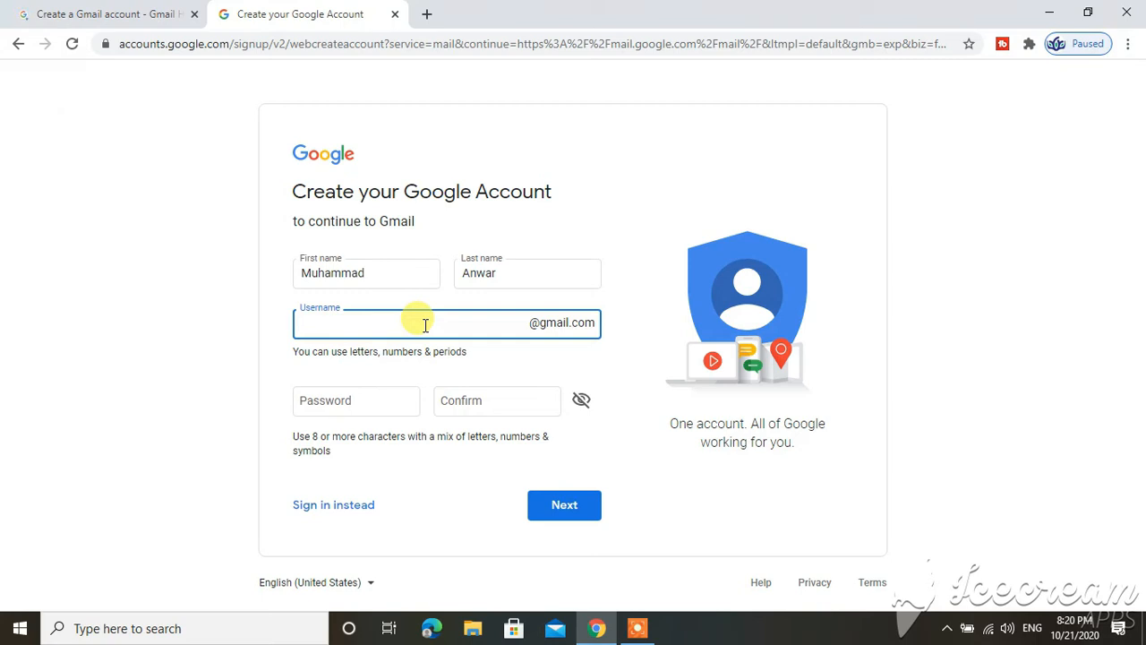
Enter the account password and its confirmation, then submit the form
left_click(372, 402)
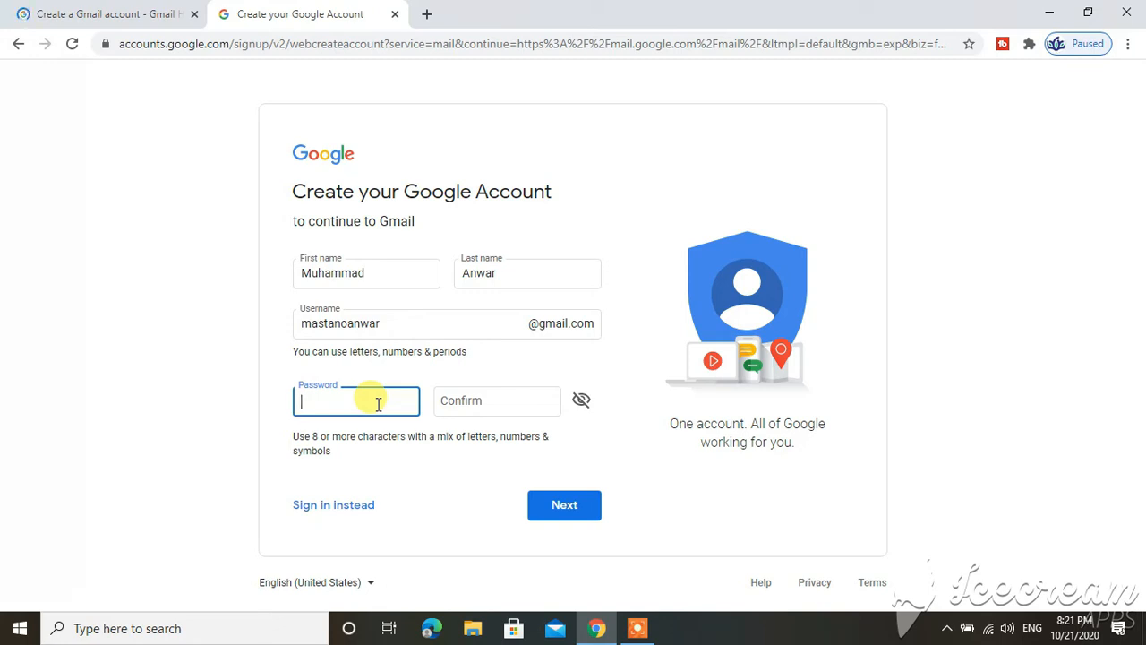
left_click(453, 401)
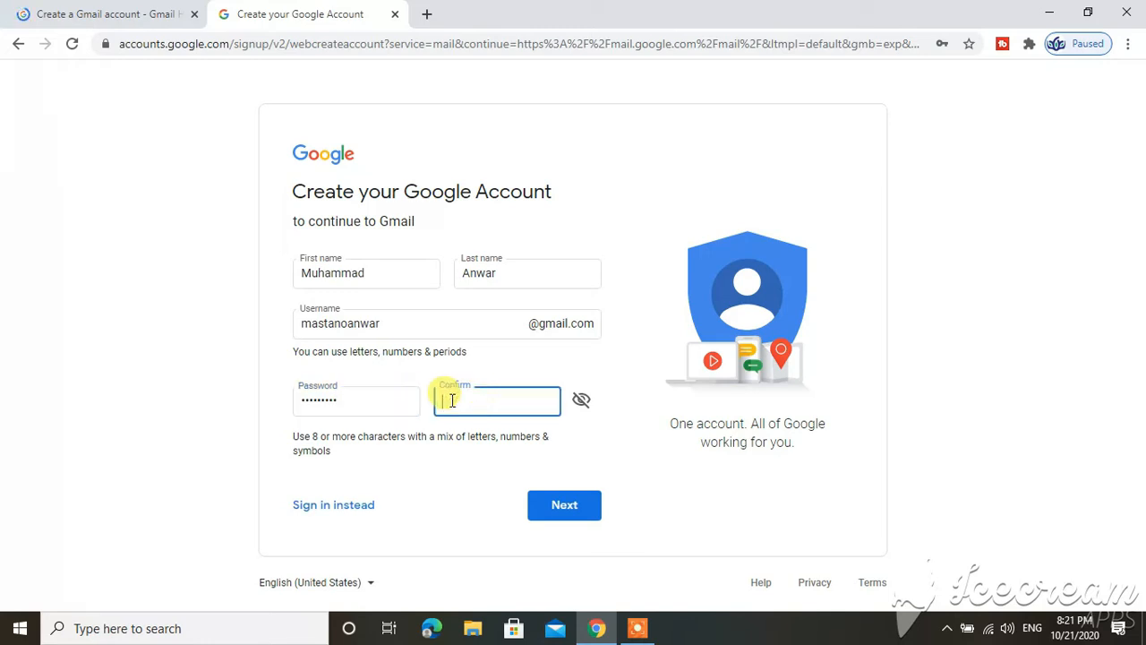
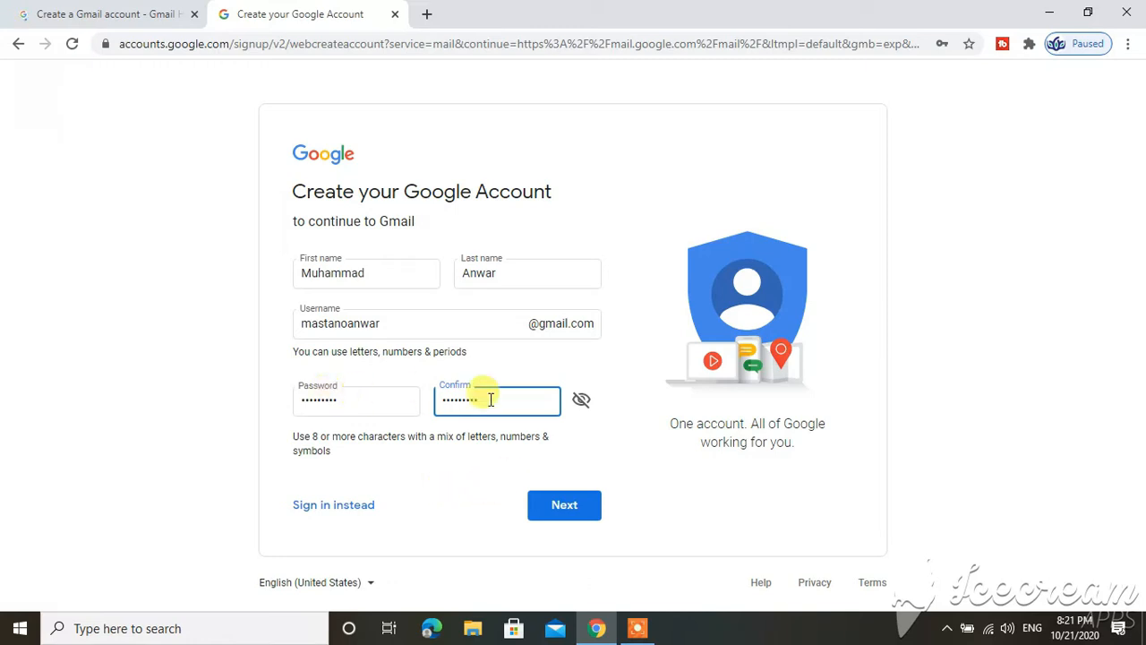
left_click(560, 507)
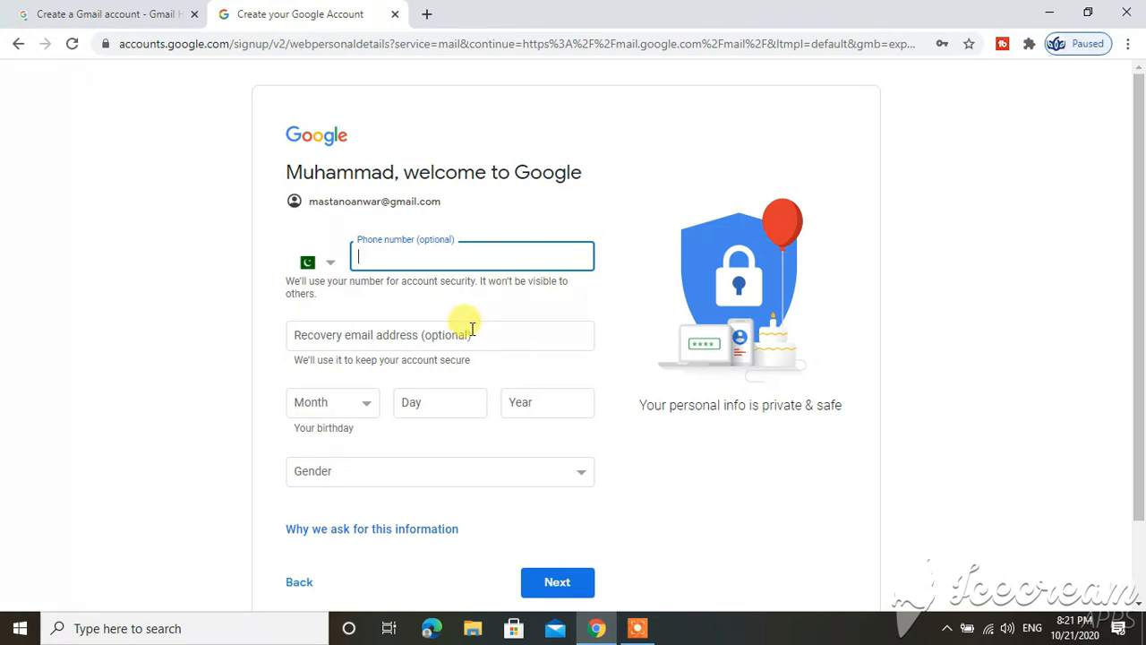
left_click(364, 407)
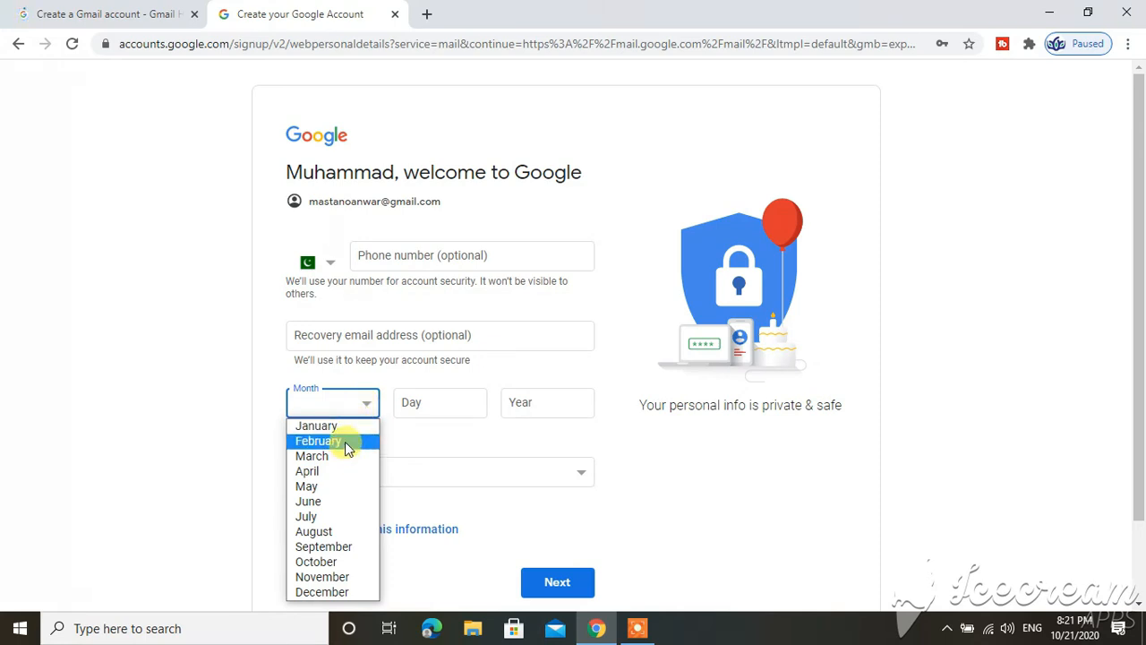
left_click(347, 444)
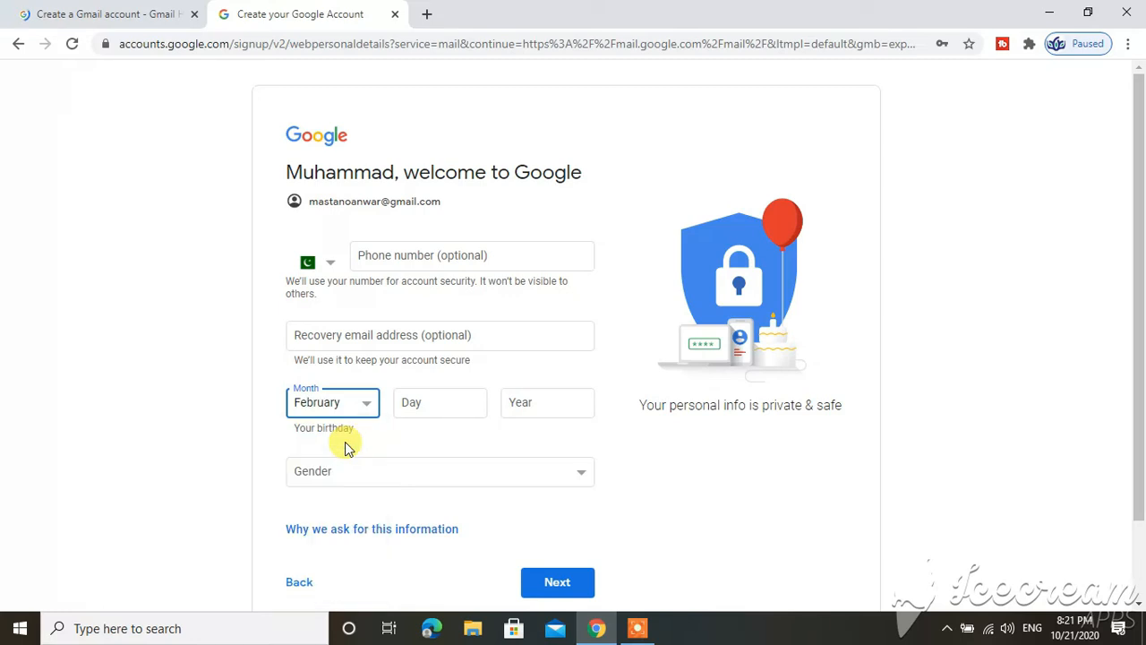
left_click(469, 404)
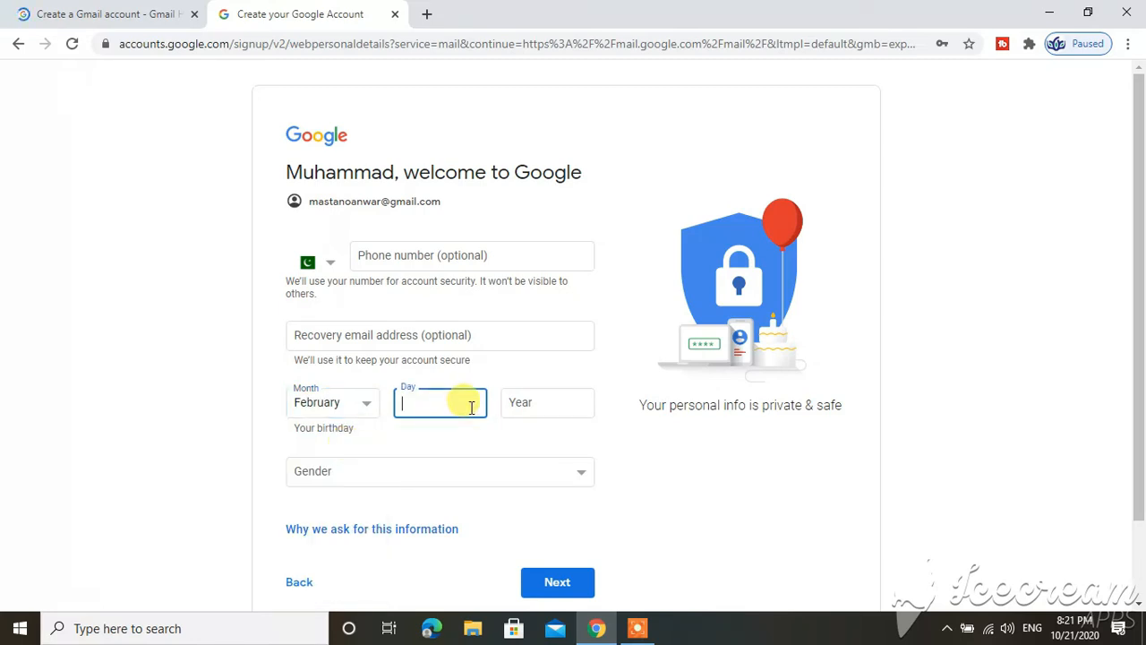
type("6")
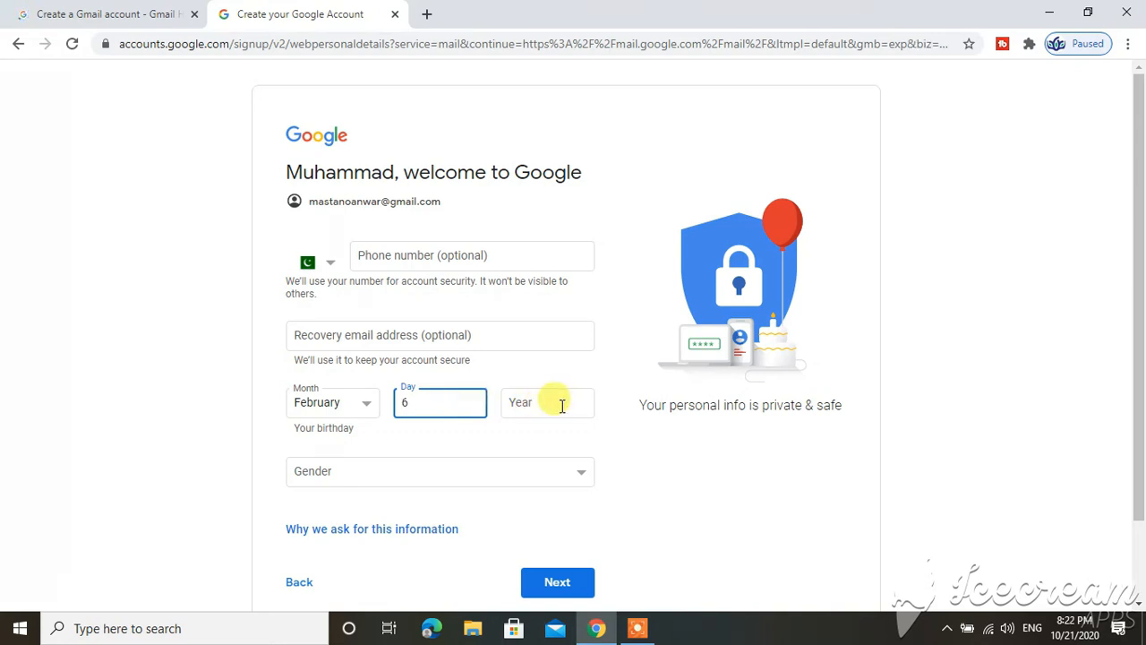
left_click(562, 405)
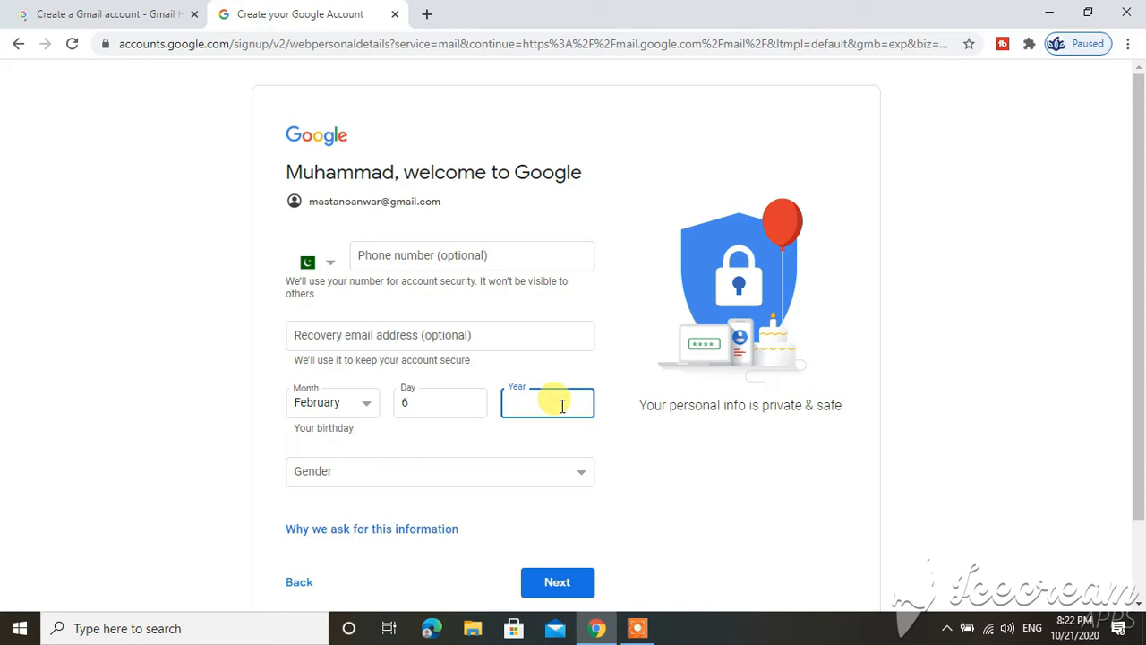
type("1986")
left_click(580, 477)
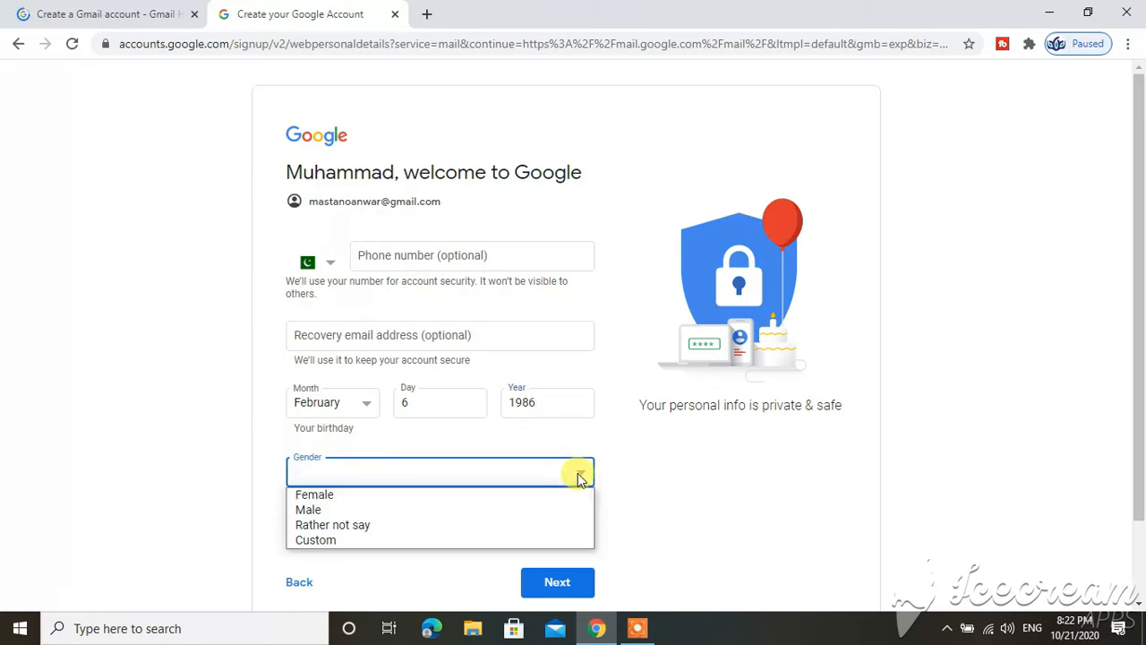
left_click(458, 509)
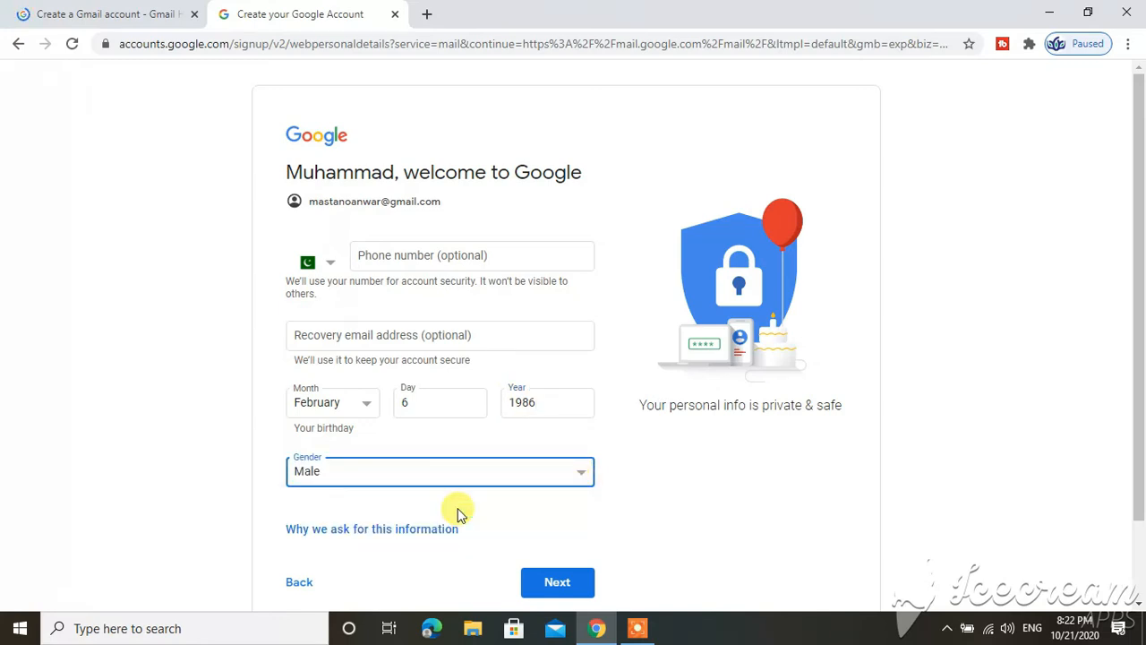
left_click(545, 580)
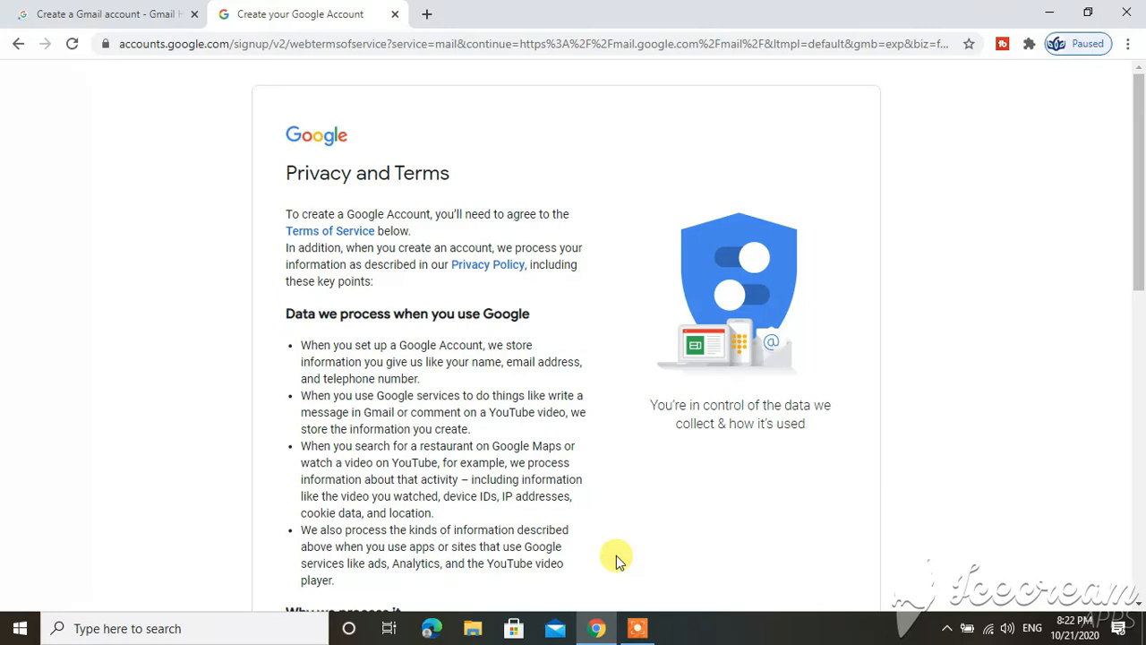
Scroll through Privacy and Terms and agree to create the account
scroll(616, 556, "down", 8)
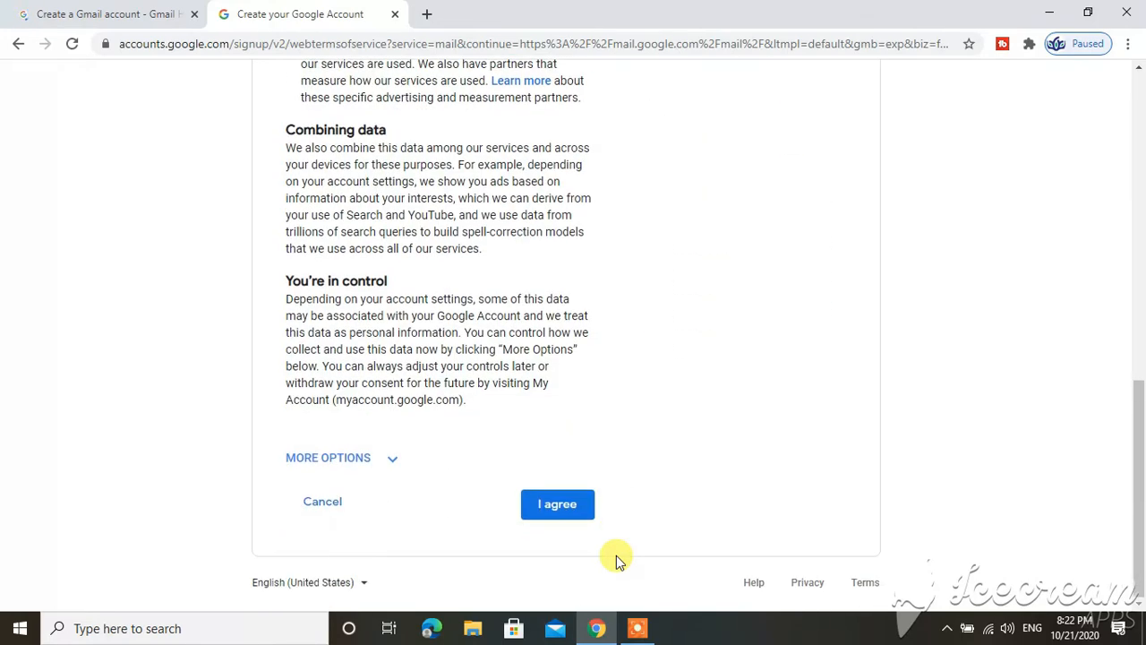
left_click(547, 507)
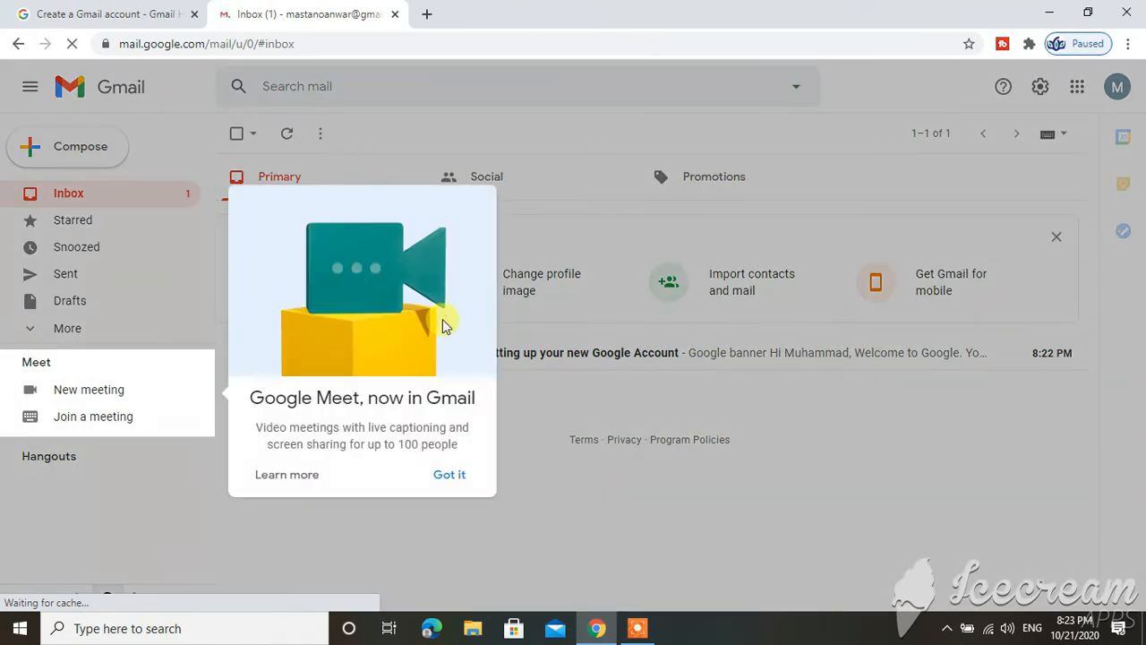
Dismiss the 'Google Meet, now in Gmail' popup with Got it
left_click(450, 477)
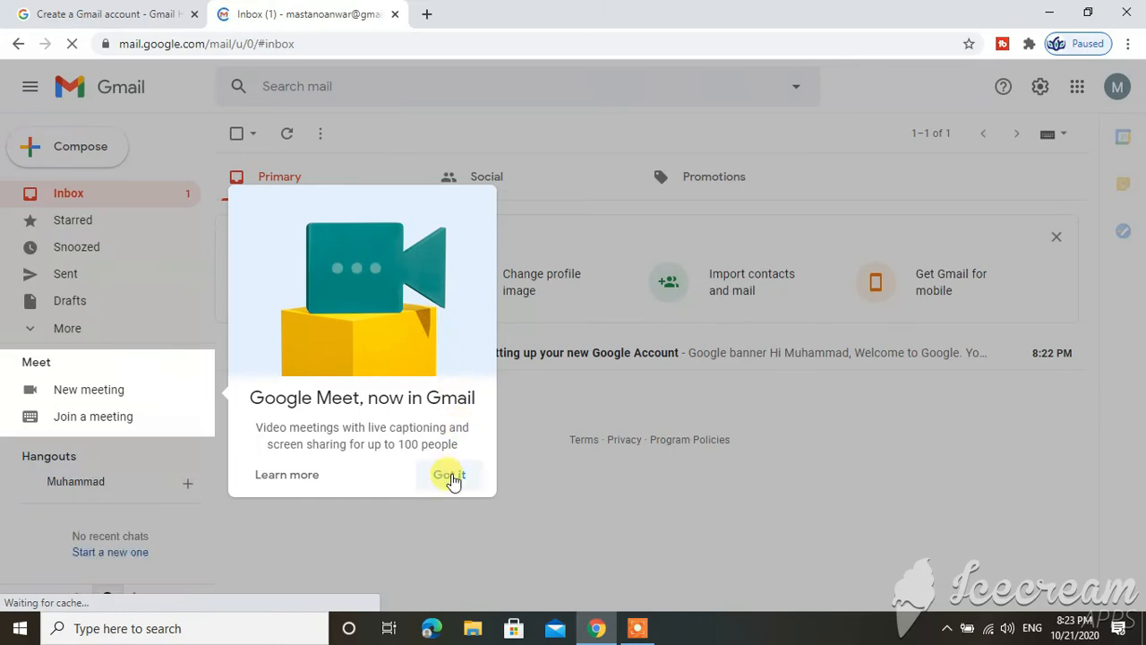
left_click(450, 478)
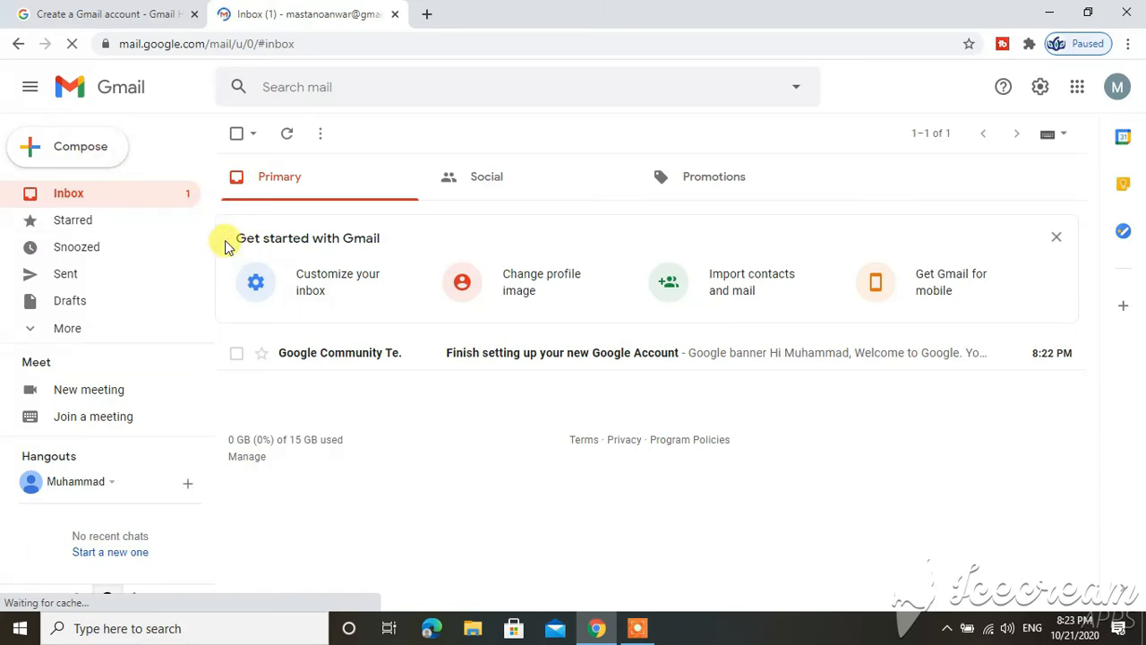
Compose a new email to the contact's address with subject 'My infroduction'
left_click(95, 158)
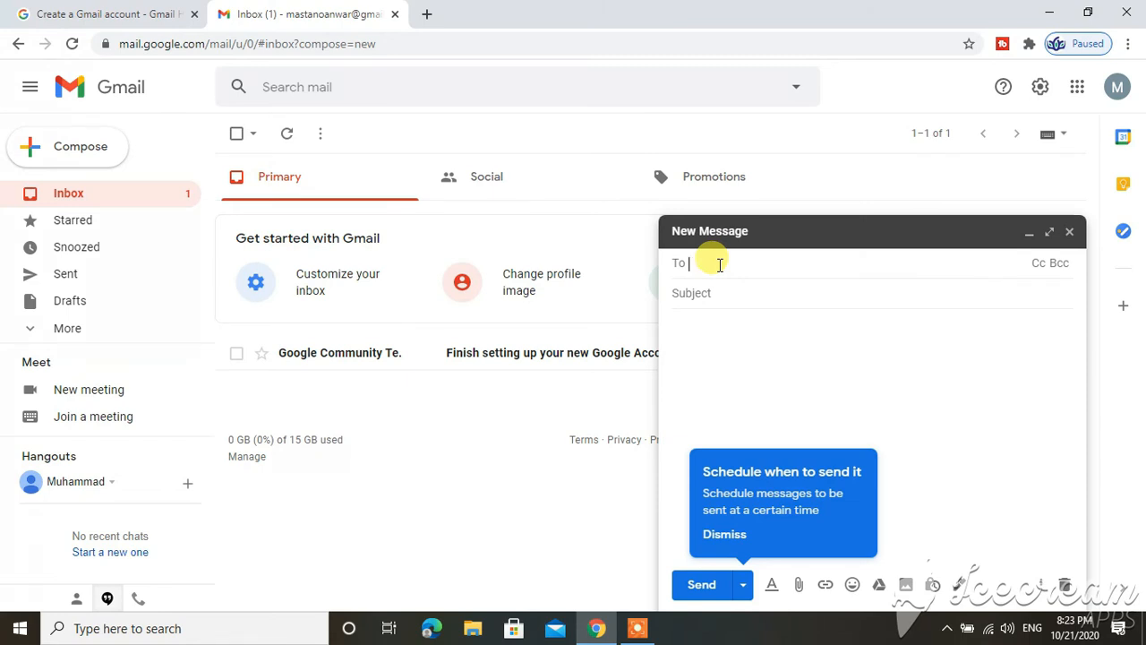
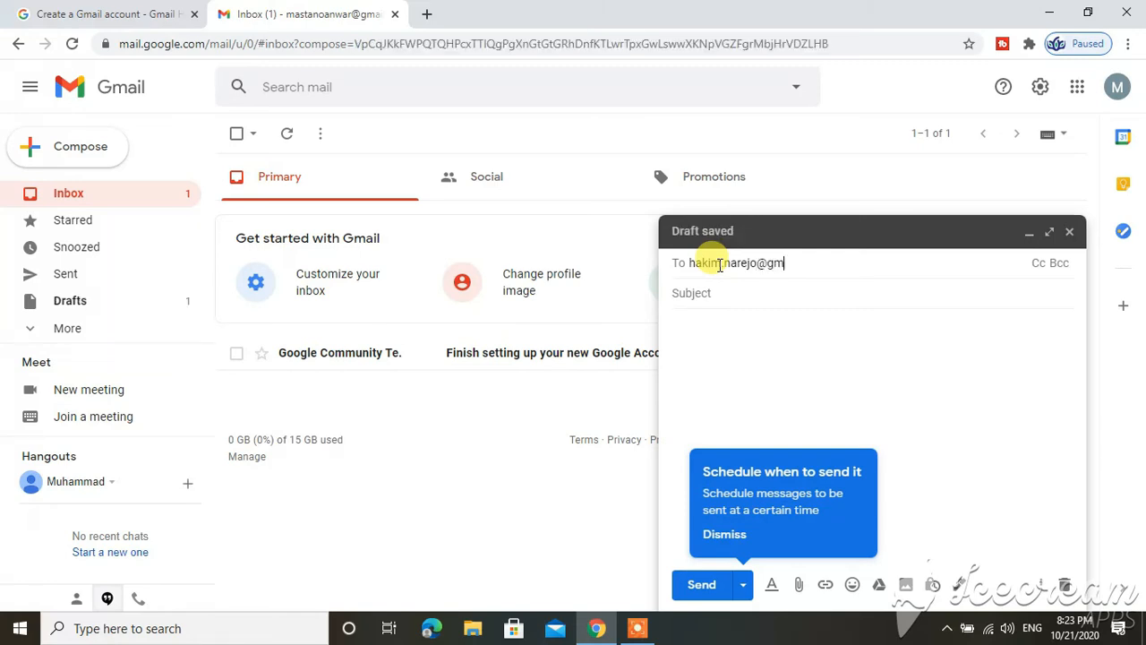
left_click(699, 294)
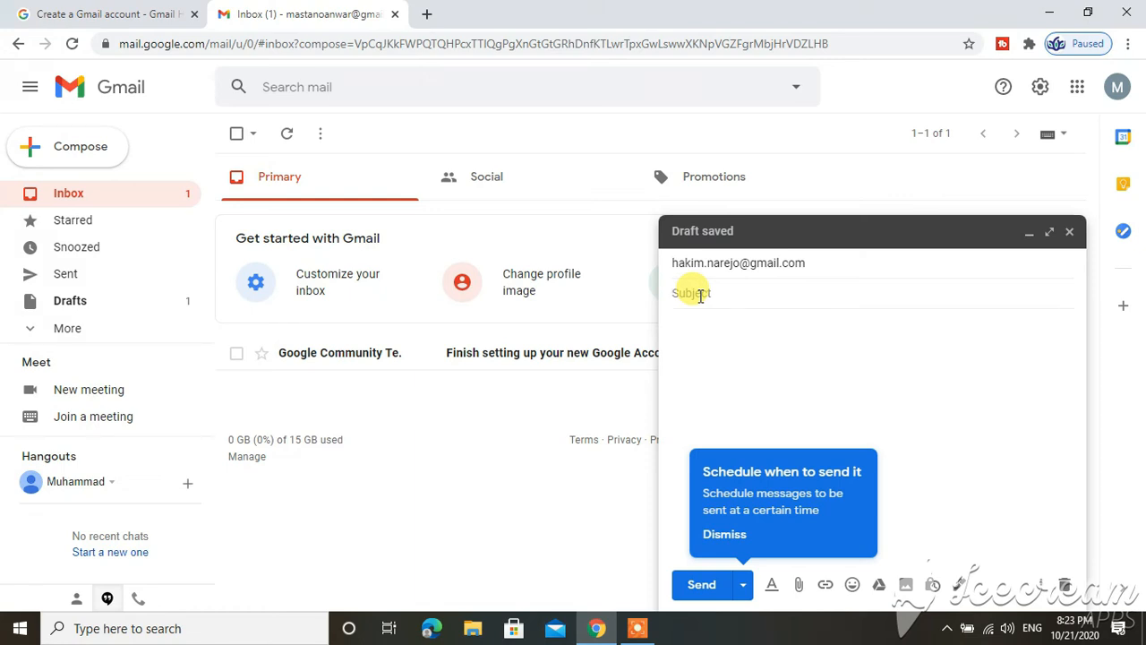
type("My")
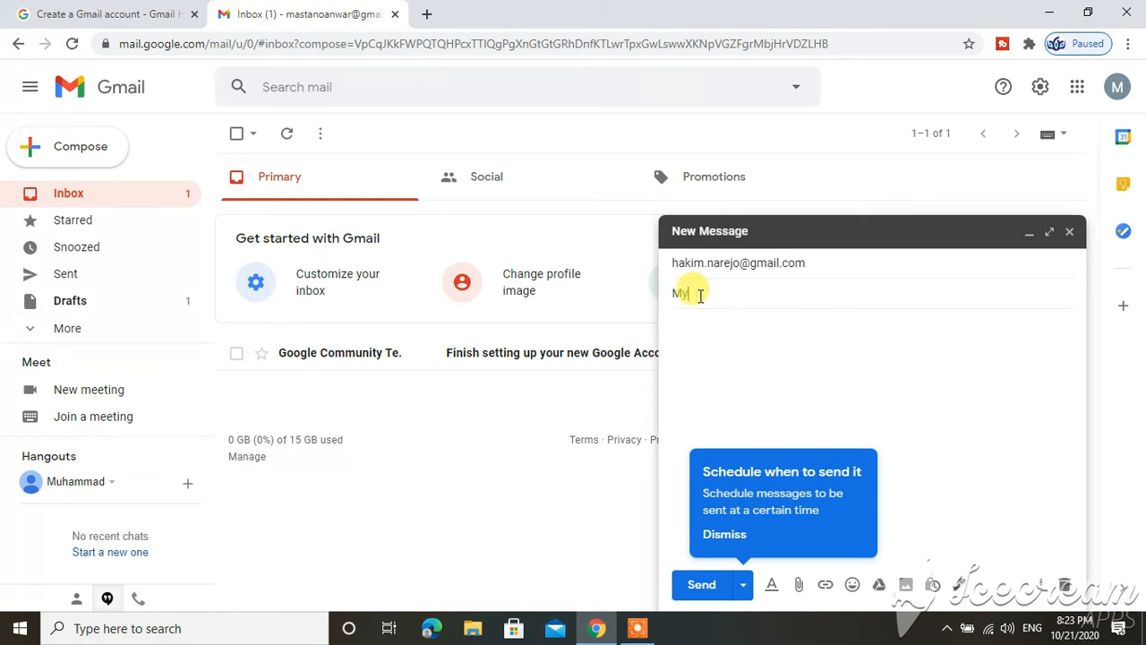
type(" infroducti")
type("on")
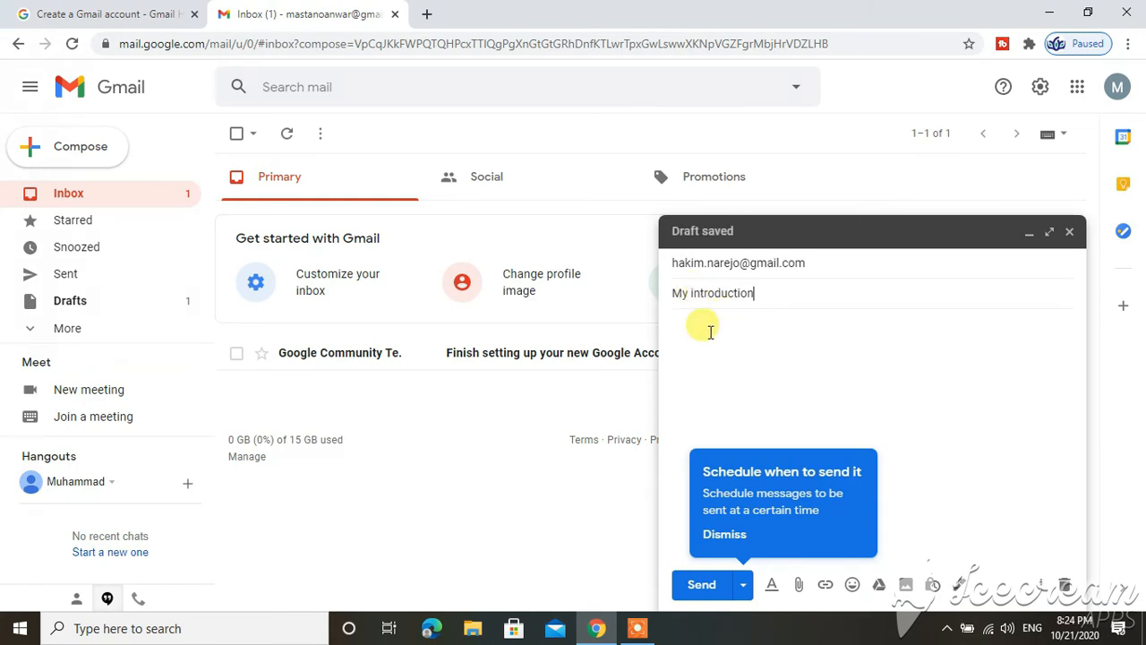
Write a greeting to the recipient followed by the line 'It is my gmail account'
left_click(712, 325)
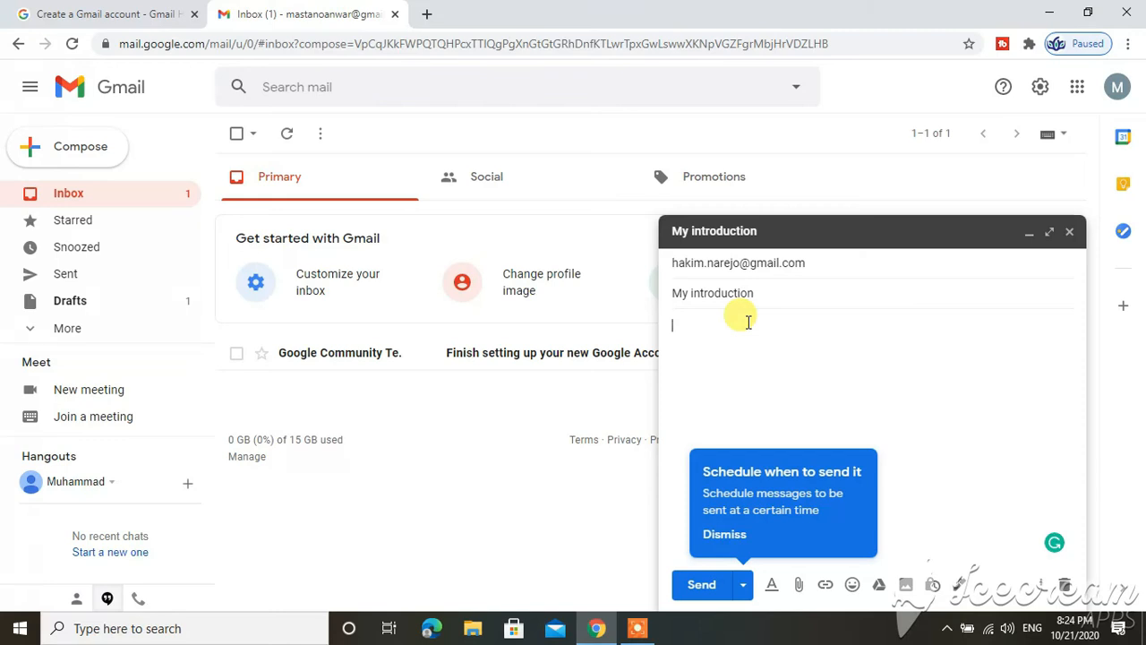
type("Salam, Hakim")
key("Return")
type("It is m")
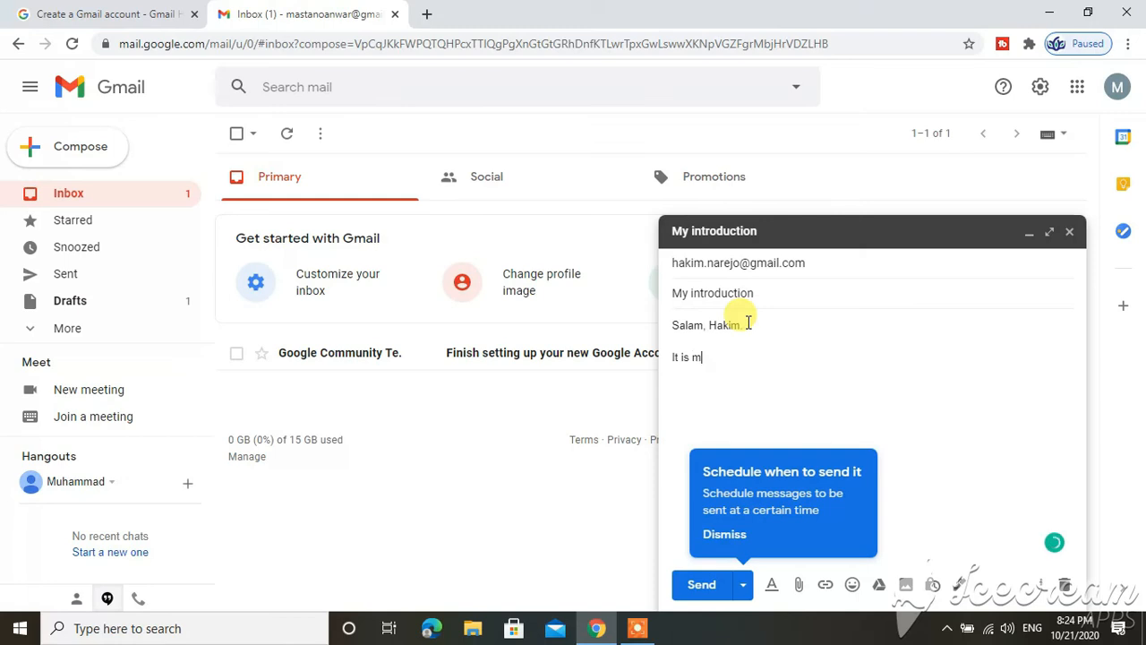
type("y gmail account")
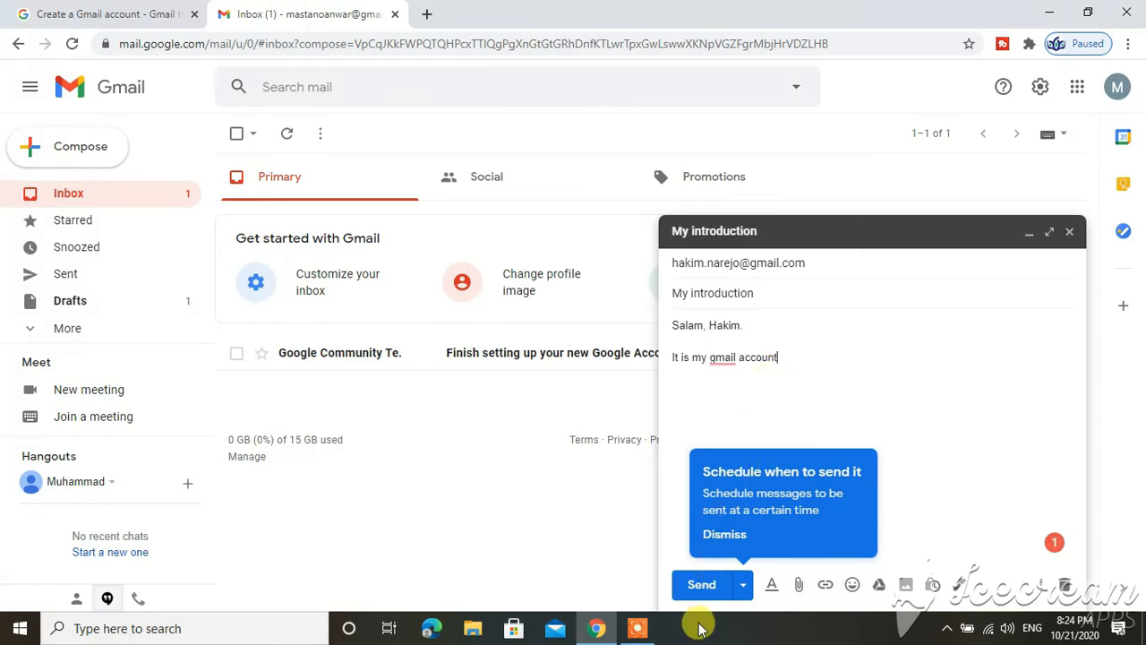
Send the introduction email and open the Google Community Team welcome message
left_click(703, 586)
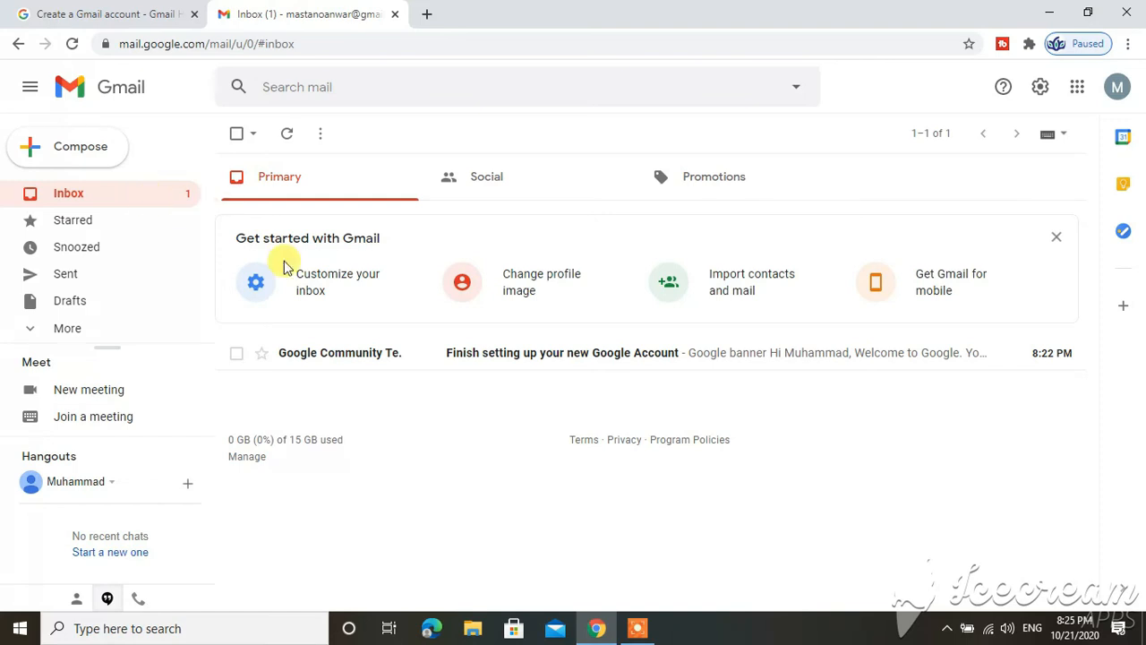
left_click(358, 355)
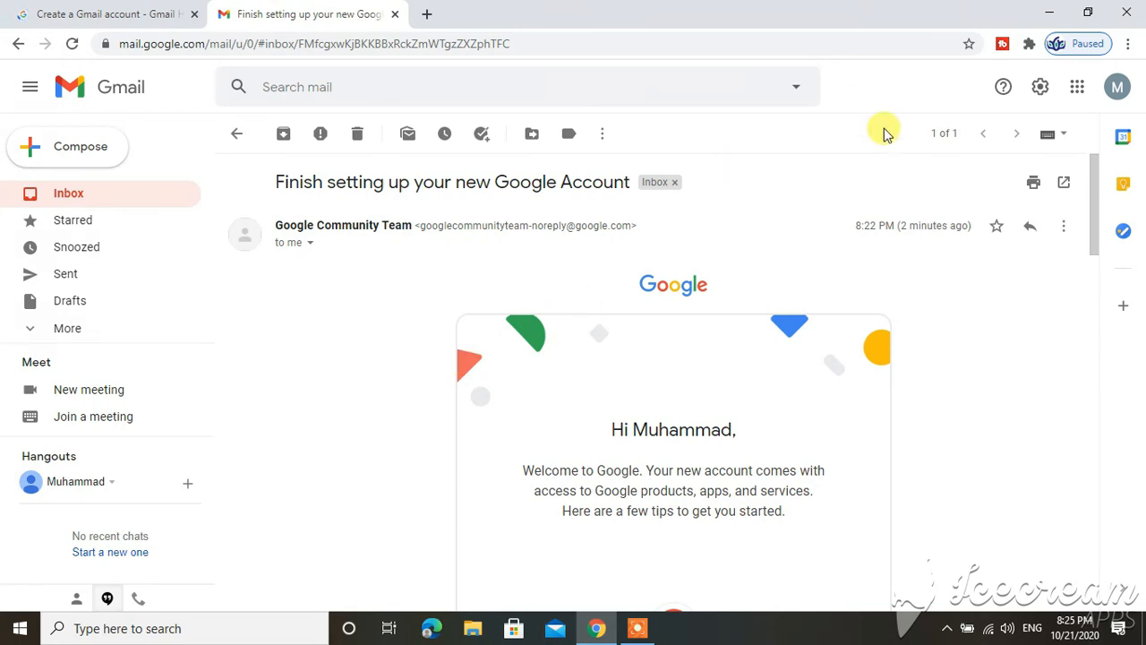
Sign out of the new account from the profile avatar menu
left_click(1120, 88)
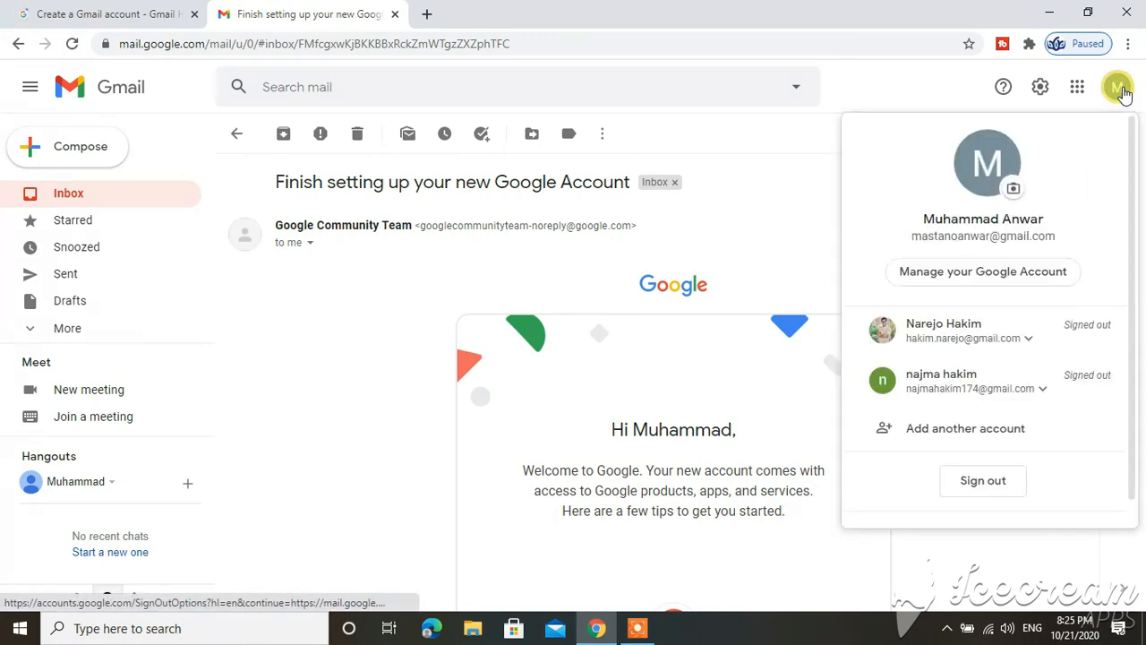
left_click(996, 490)
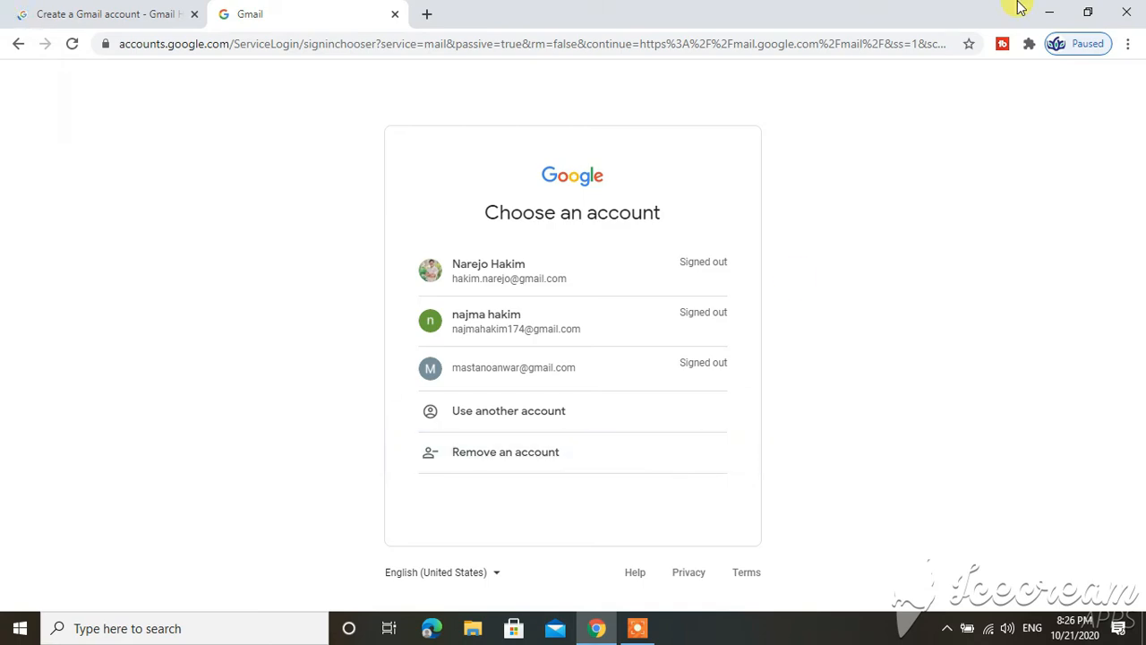
Minimize the Chrome window to reveal the Windows desktop and its shortcuts
left_click(1049, 13)
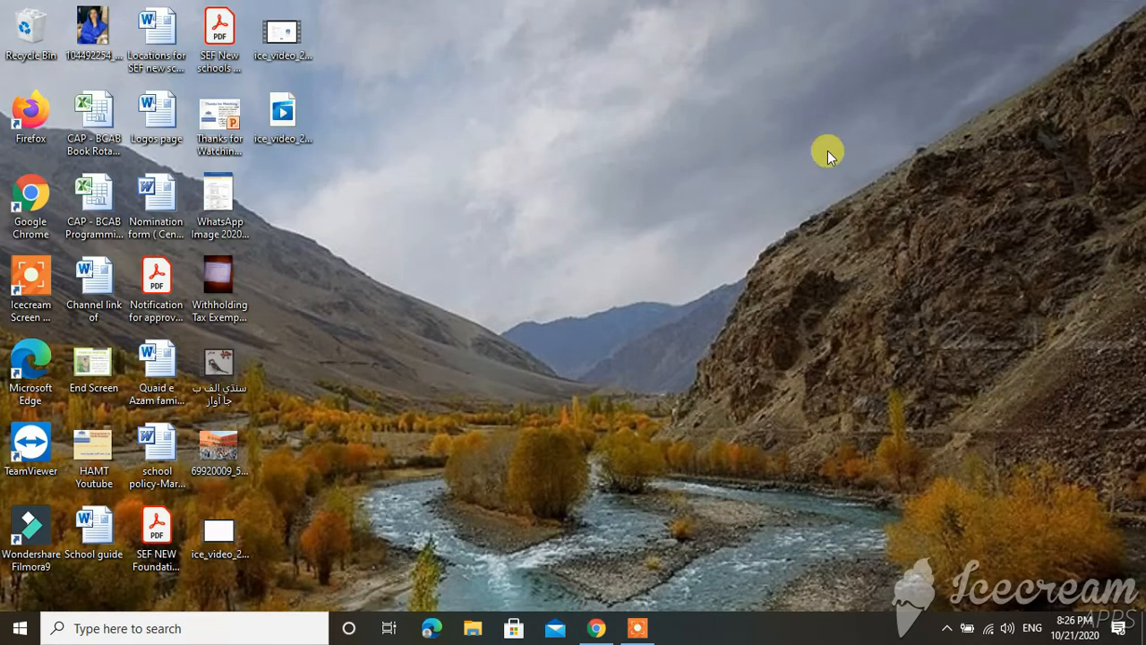